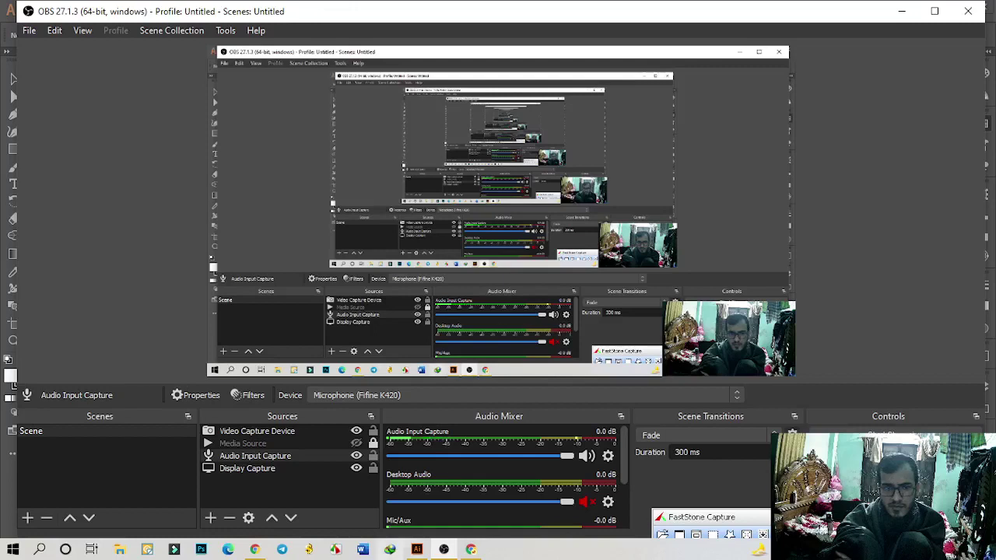
# Switch from OBS Studio to the Illustrator window with the blank Untitled-1 document
pyautogui.click(416, 548)
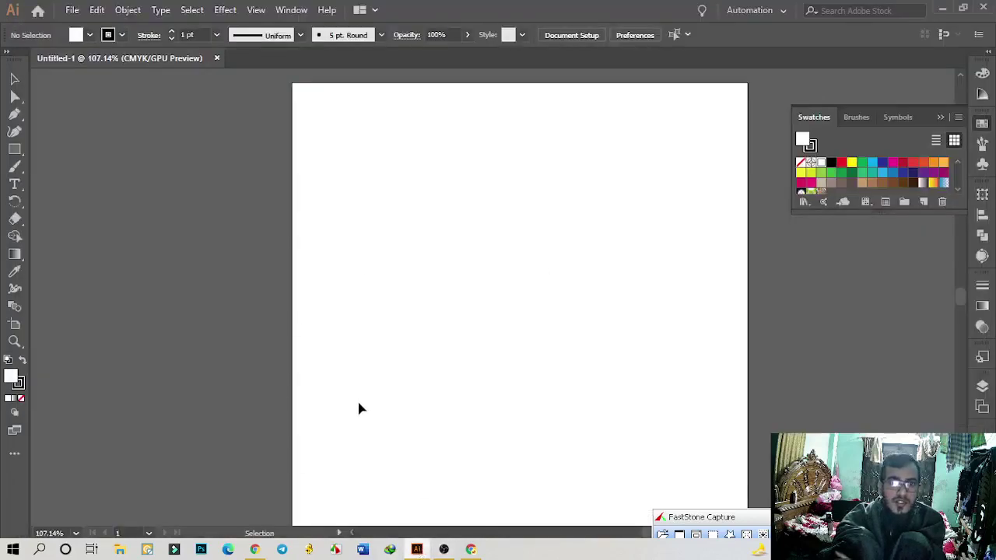
# Paste the Google Cloud logo image and position it up and left of the artboard
pyautogui.press('a')
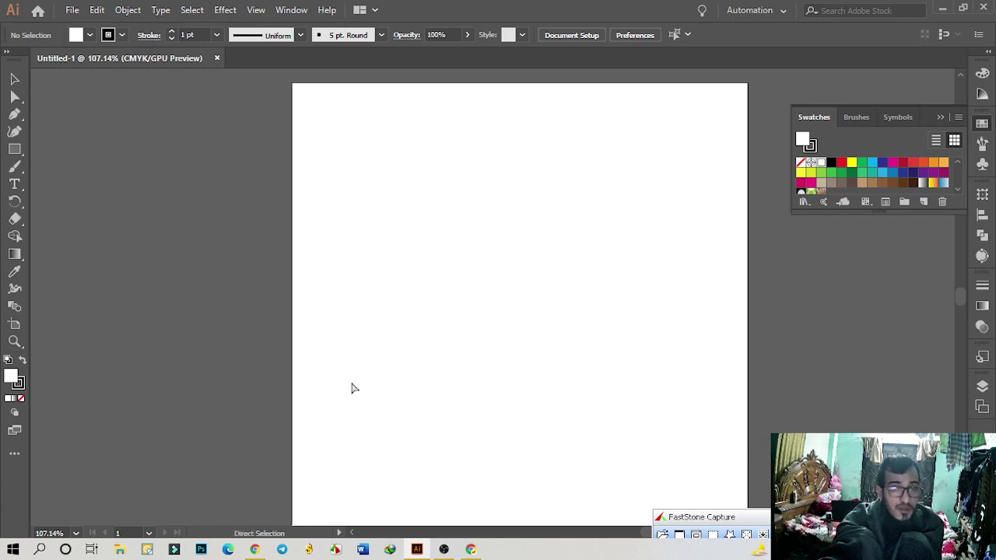
pyautogui.hotkey('ctrl', 'v')
pyautogui.press('v')
pyautogui.moveTo(485, 314); pyautogui.dragTo(239, 292)
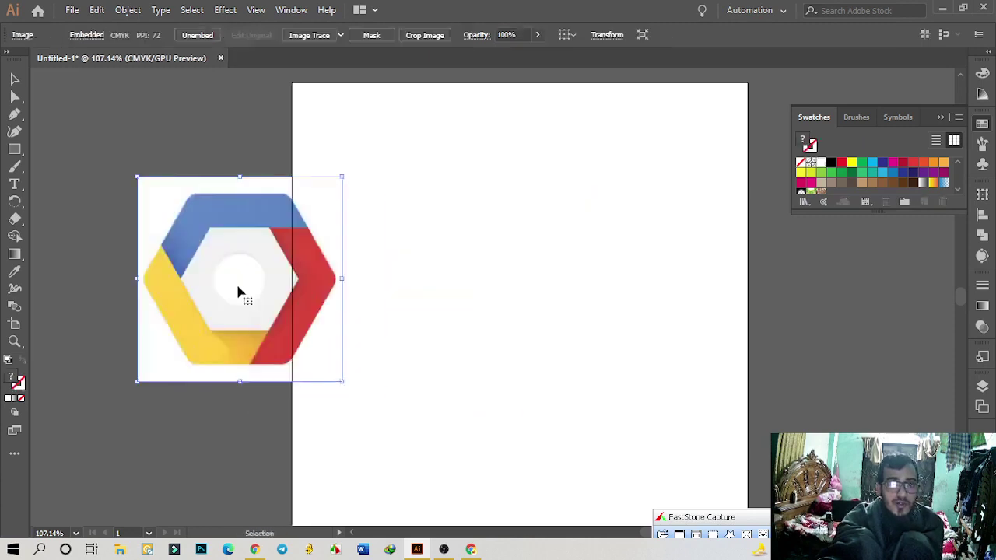
pyautogui.moveTo(295, 306); pyautogui.dragTo(221, 259)
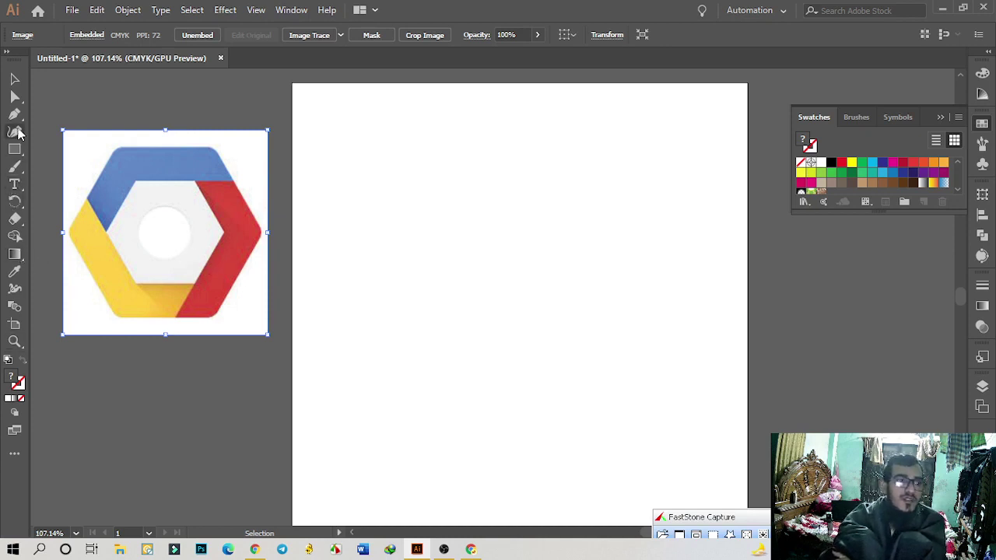
# Draw a hexagon with the Polygon Tool near the top of the artboard
pyautogui.moveTo(20, 154); pyautogui.dragTo(68, 183)
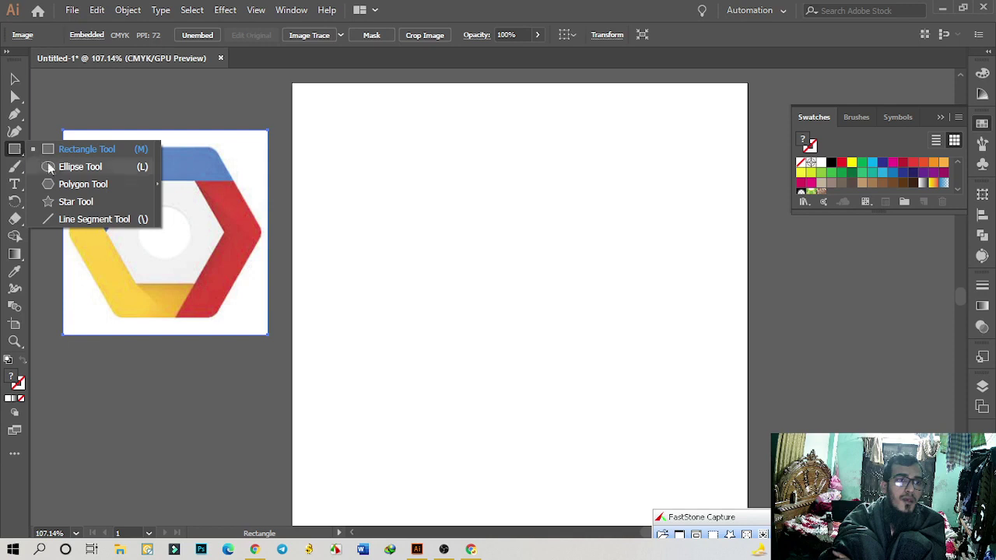
pyautogui.moveTo(484, 189); pyautogui.dragTo(538, 282)
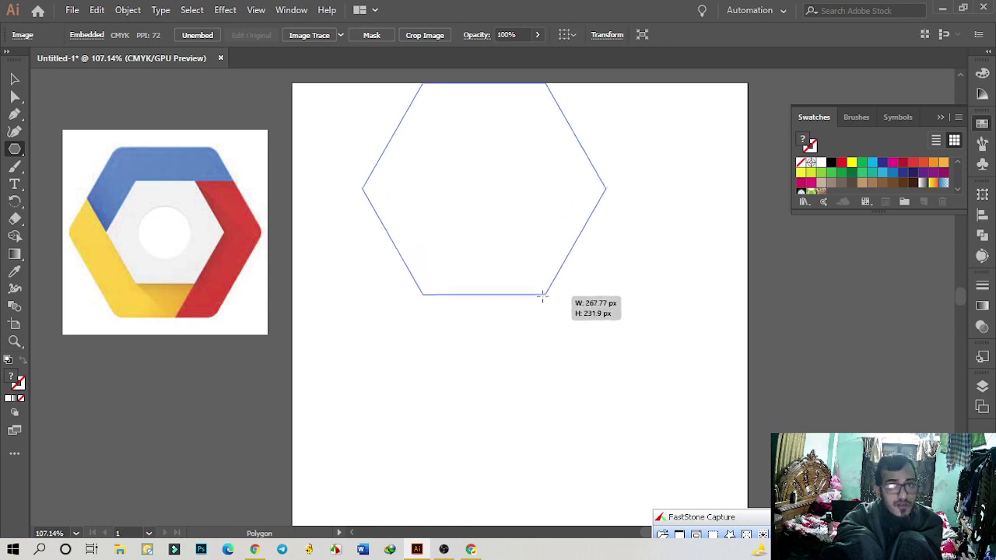
pyautogui.moveTo(538, 281); pyautogui.dragTo(537, 281)
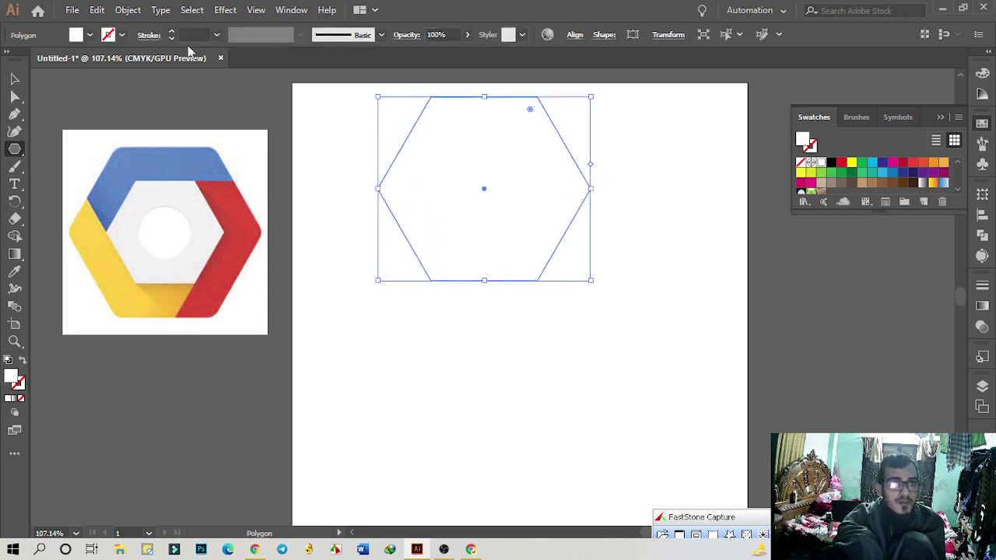
# Give the hexagon a black 40 pt stroke, then return to the Selection Tool
pyautogui.click(122, 37)
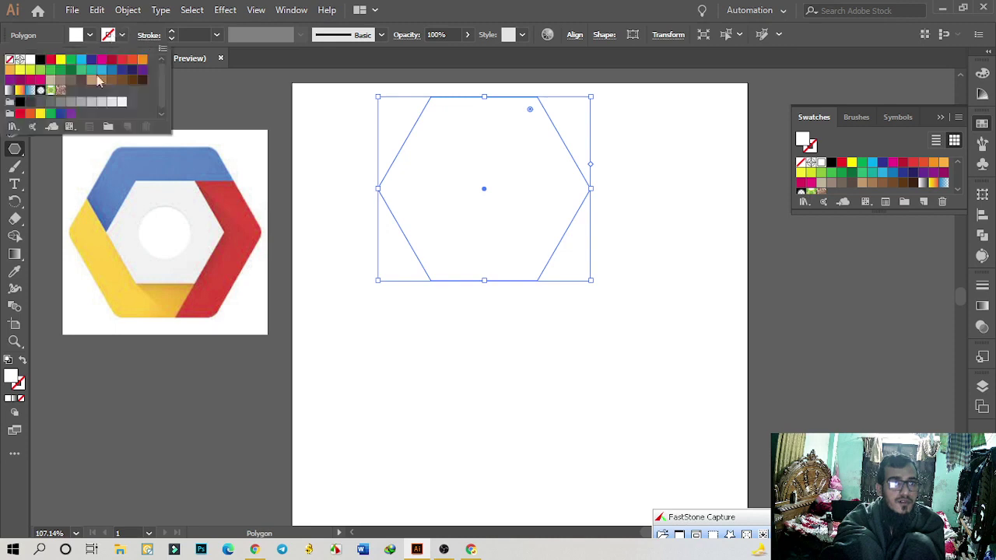
pyautogui.click(42, 60)
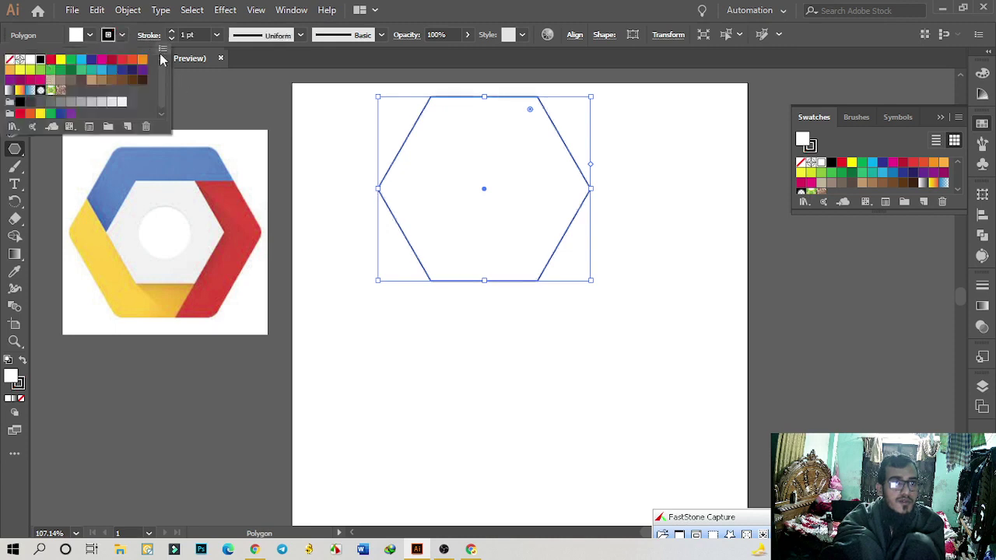
pyautogui.click(215, 35)
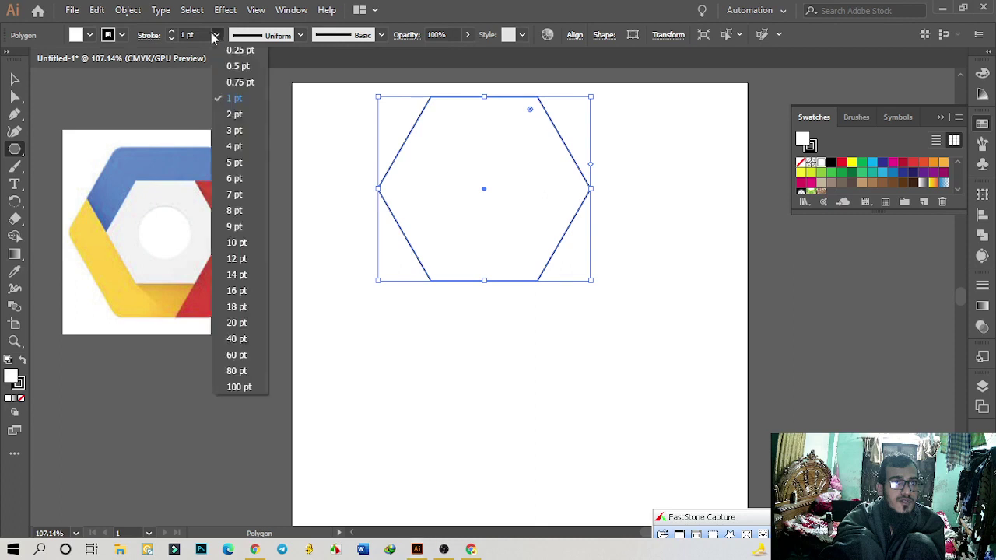
pyautogui.click(243, 210)
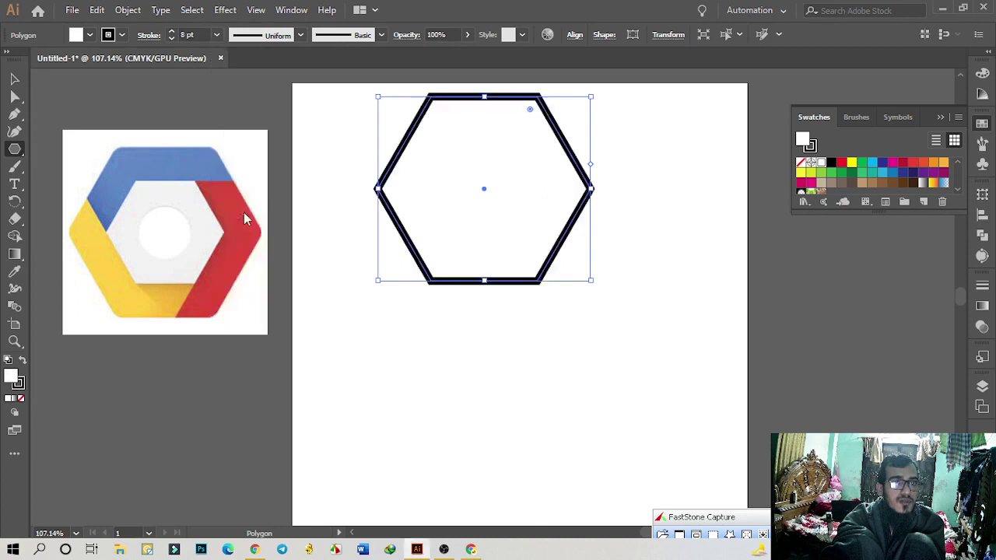
pyautogui.click(217, 35)
pyautogui.click(244, 315)
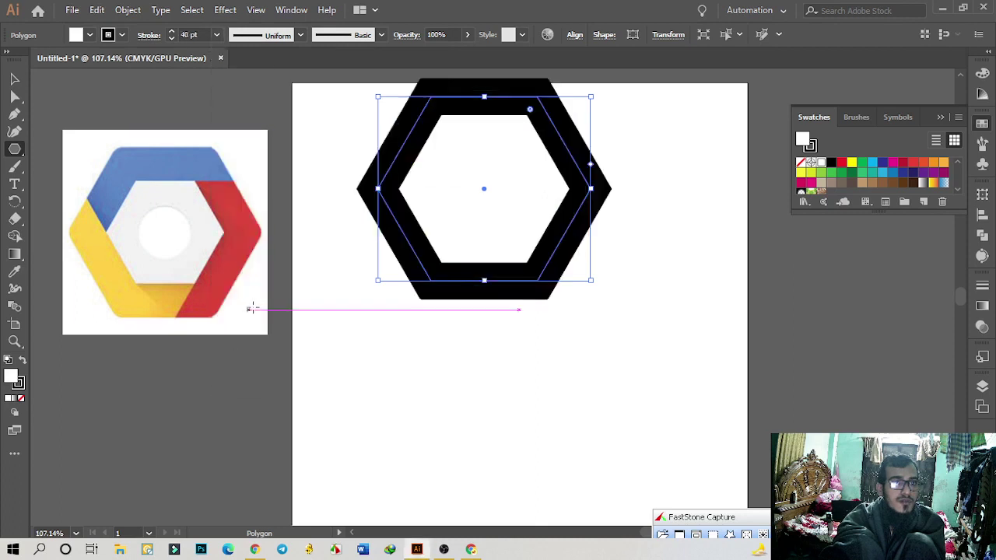
pyautogui.click(14, 79)
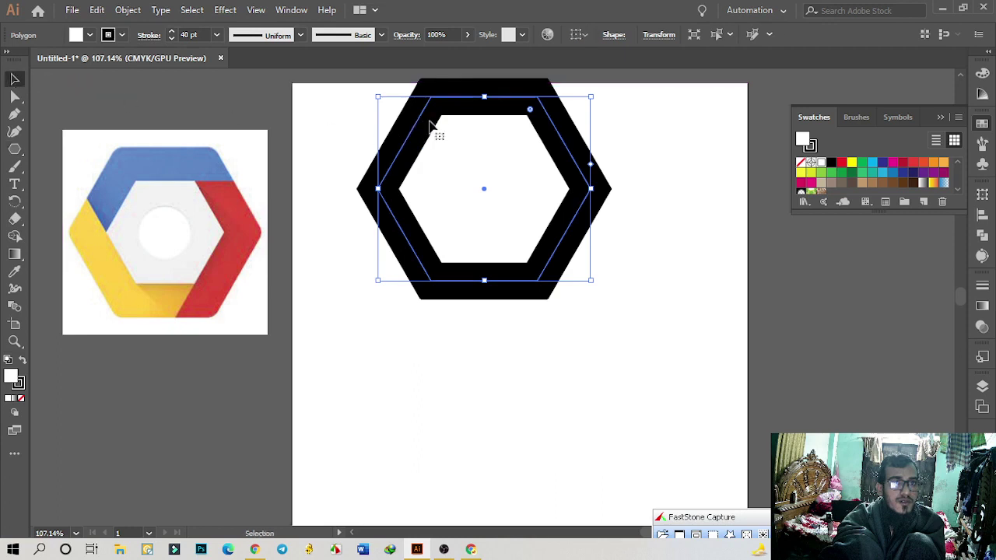
# Move the hexagon down toward the artboard centre and try a clipping mask, dismissing the error
pyautogui.moveTo(430, 125); pyautogui.dragTo(443, 192)
pyautogui.rightClick(584, 221)
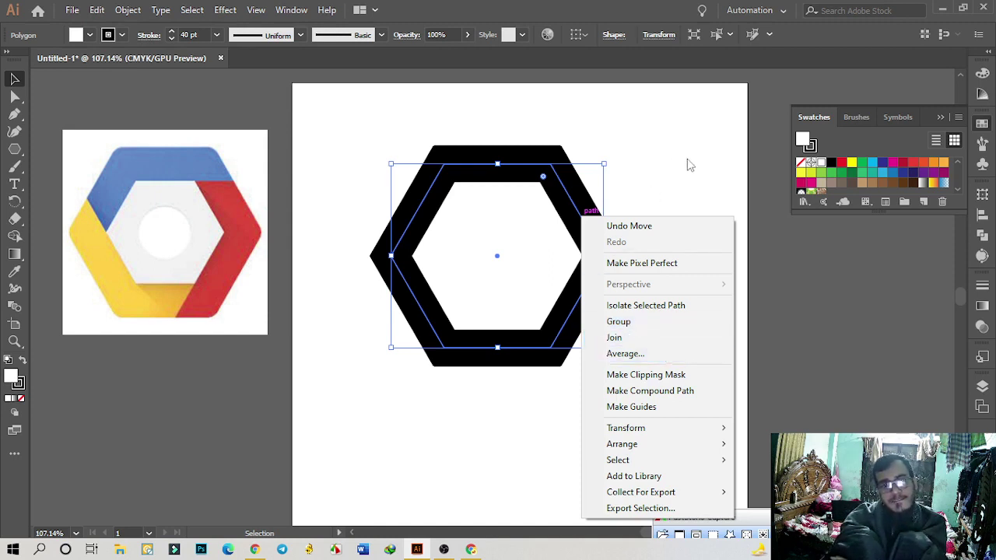
pyautogui.click(689, 162)
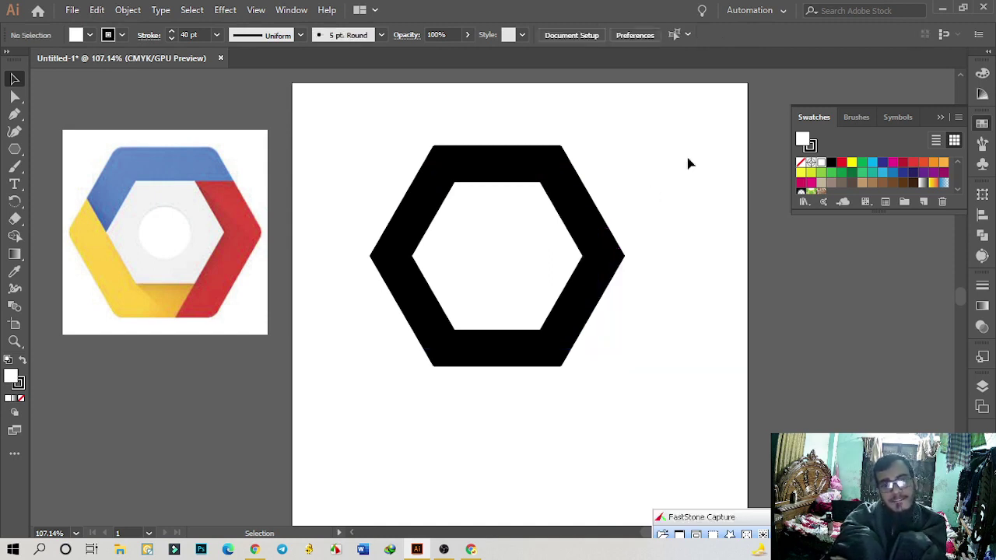
pyautogui.click(571, 210)
pyautogui.rightClick(571, 214)
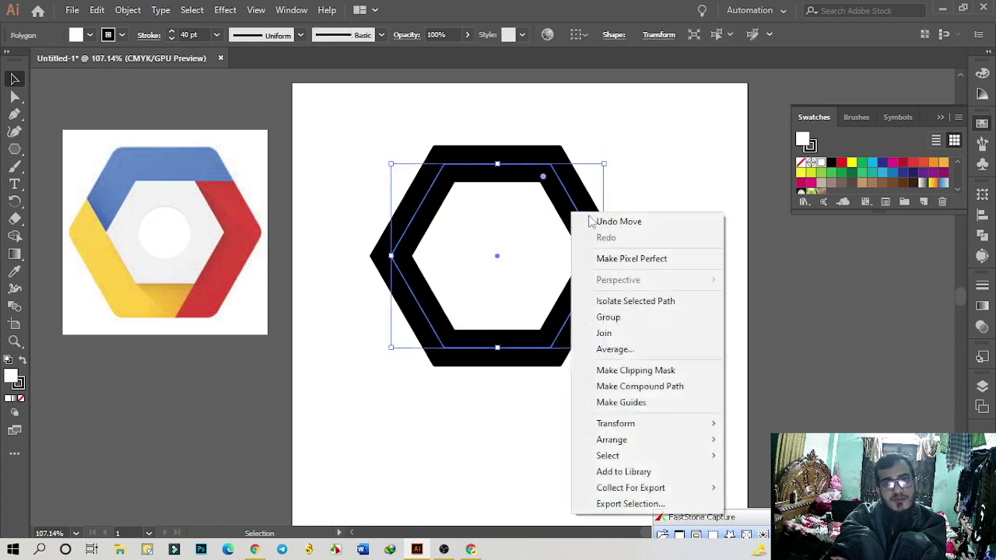
pyautogui.click(655, 371)
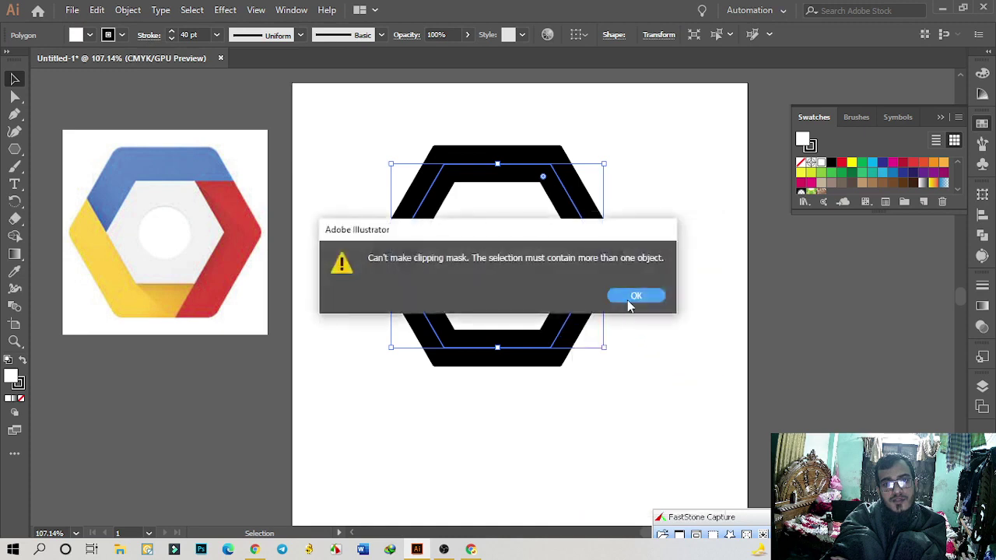
pyautogui.click(632, 298)
pyautogui.click(607, 257)
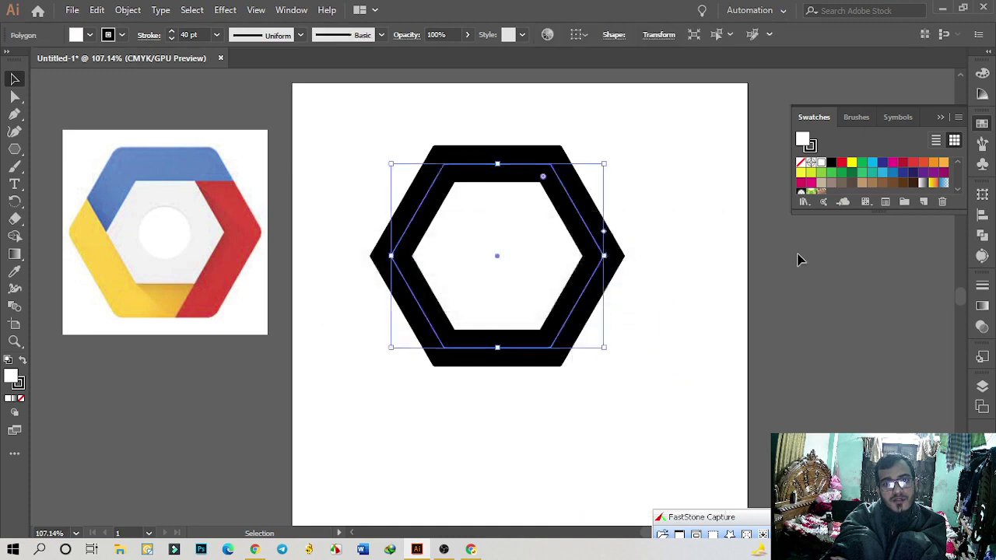
# Apply Pathfinder Unite to turn the hexagon polygon into a plain path
pyautogui.click(981, 356)
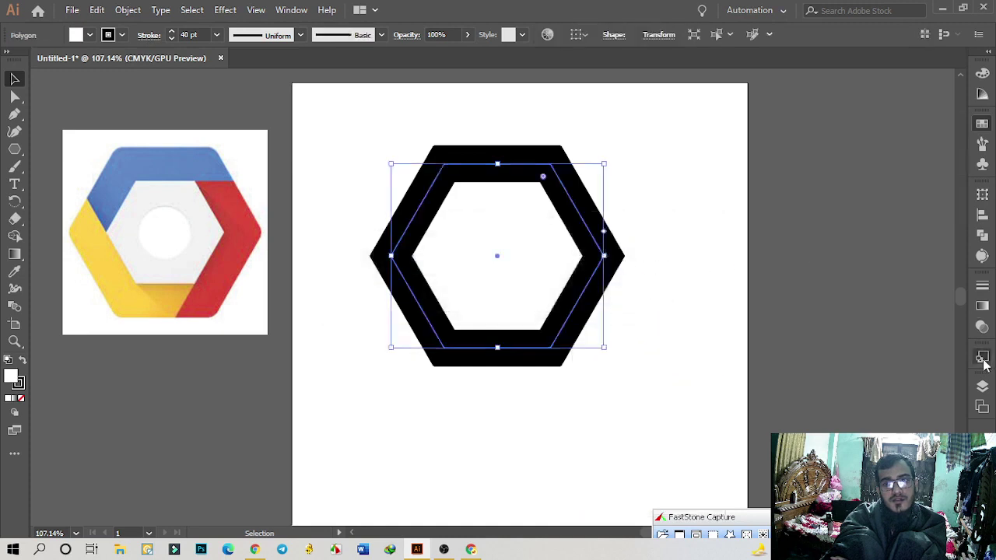
pyautogui.click(631, 261)
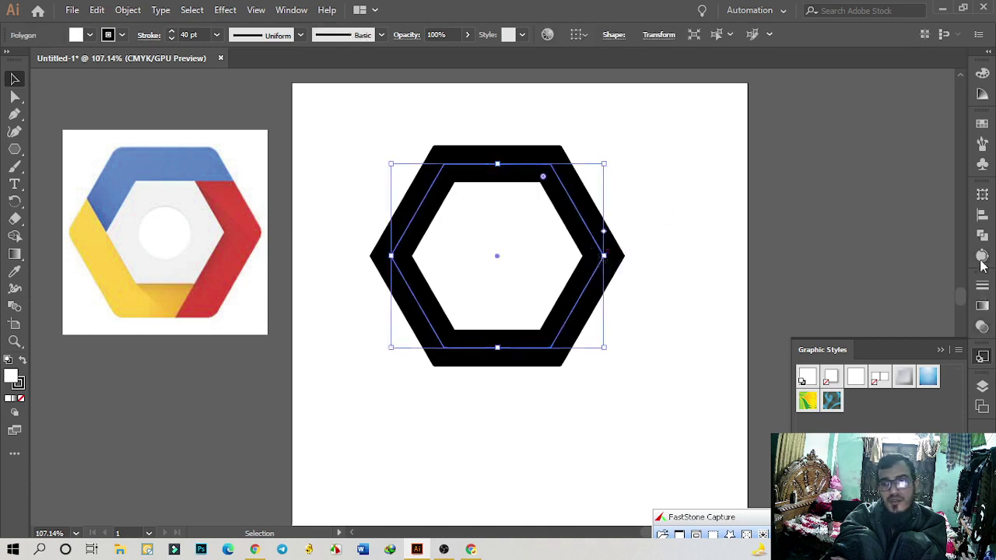
pyautogui.click(982, 236)
pyautogui.click(811, 228)
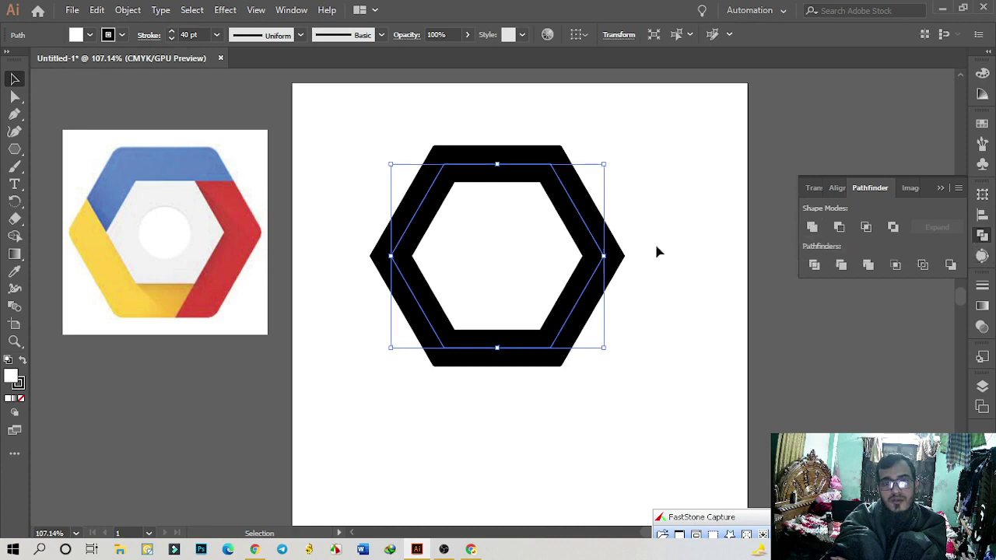
# Reselect the hexagon ring and bring up the Object menu
pyautogui.click(711, 289)
pyautogui.click(459, 189)
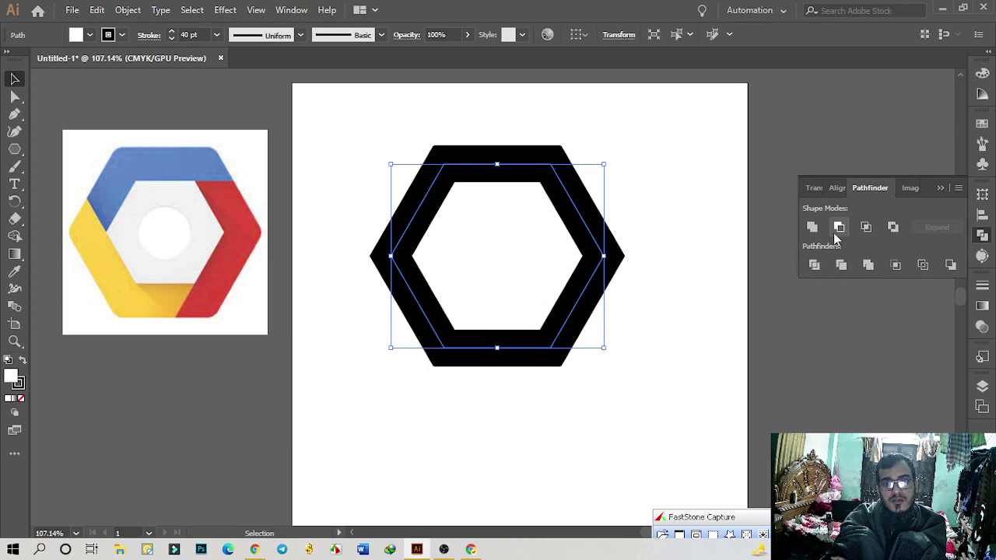
pyautogui.click(664, 243)
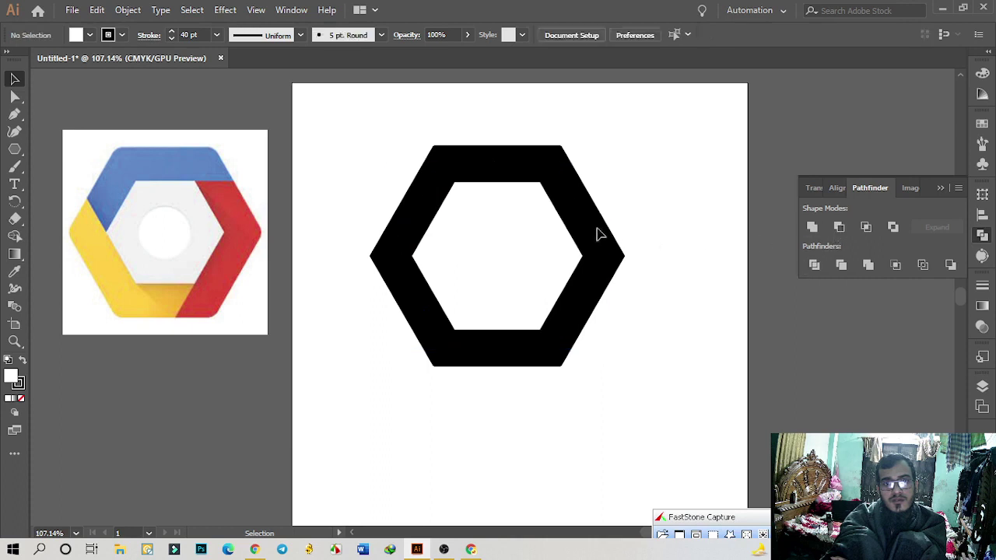
pyautogui.click(557, 221)
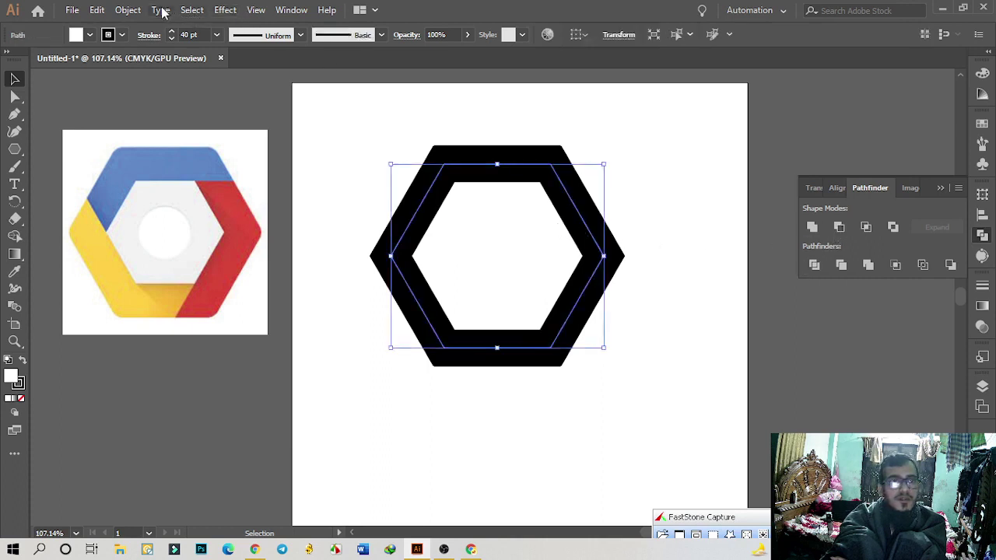
pyautogui.click(128, 10)
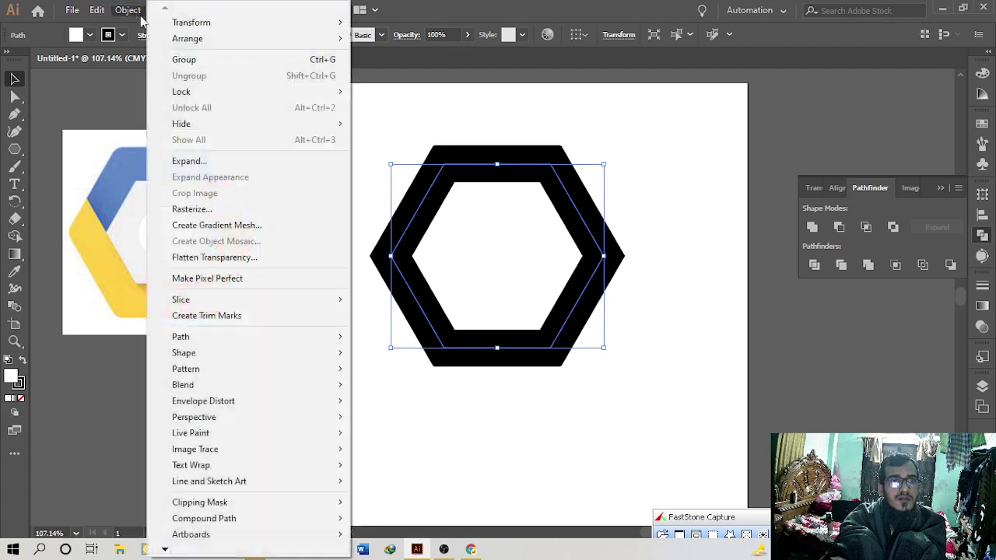
# Expand the hexagon's thick stroke into a solid black filled ring group
pyautogui.click(204, 161)
pyautogui.click(482, 358)
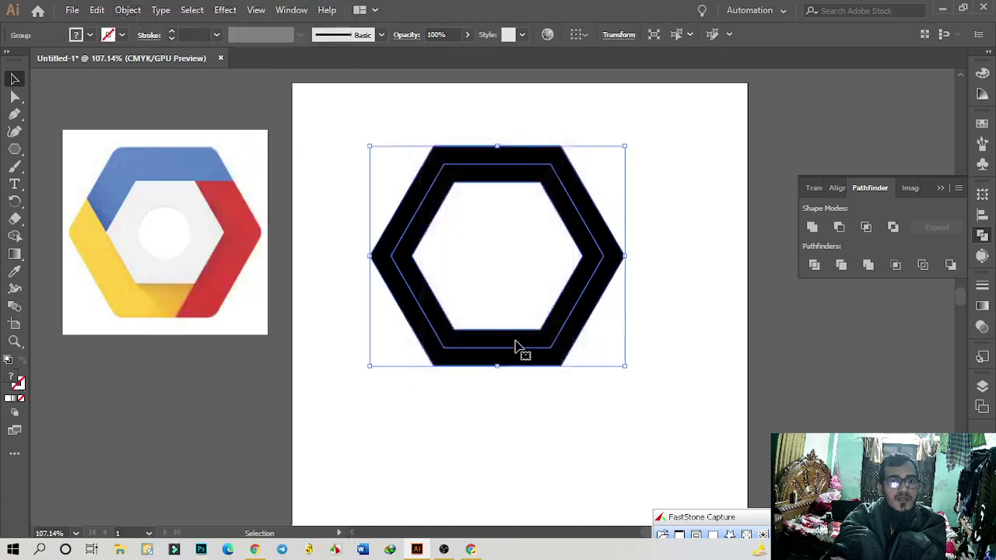
pyautogui.click(96, 10)
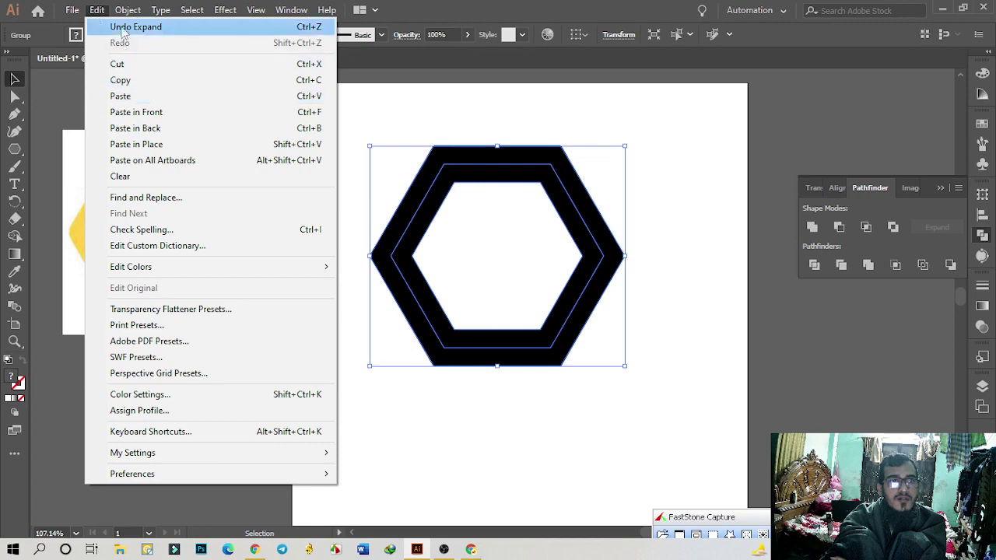
pyautogui.click(204, 161)
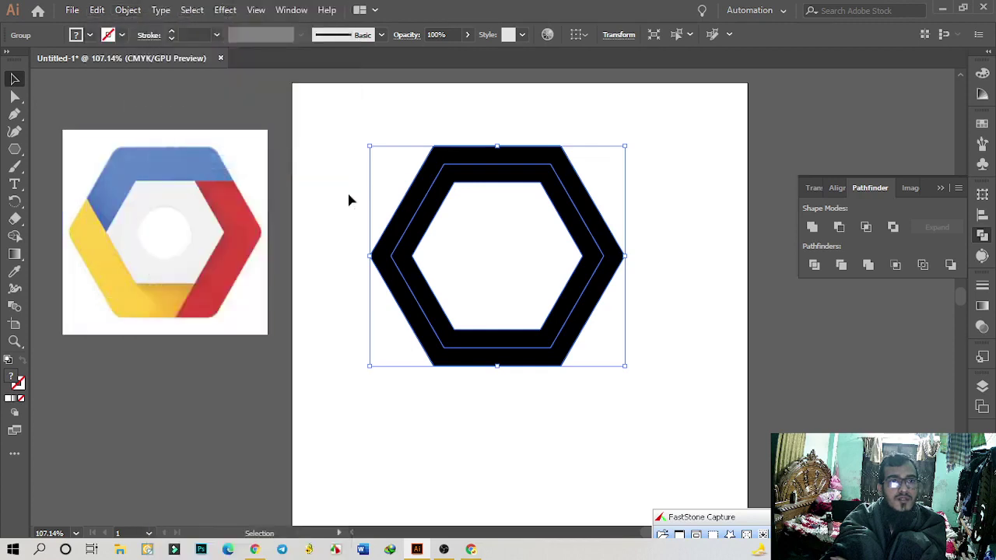
pyautogui.click(709, 266)
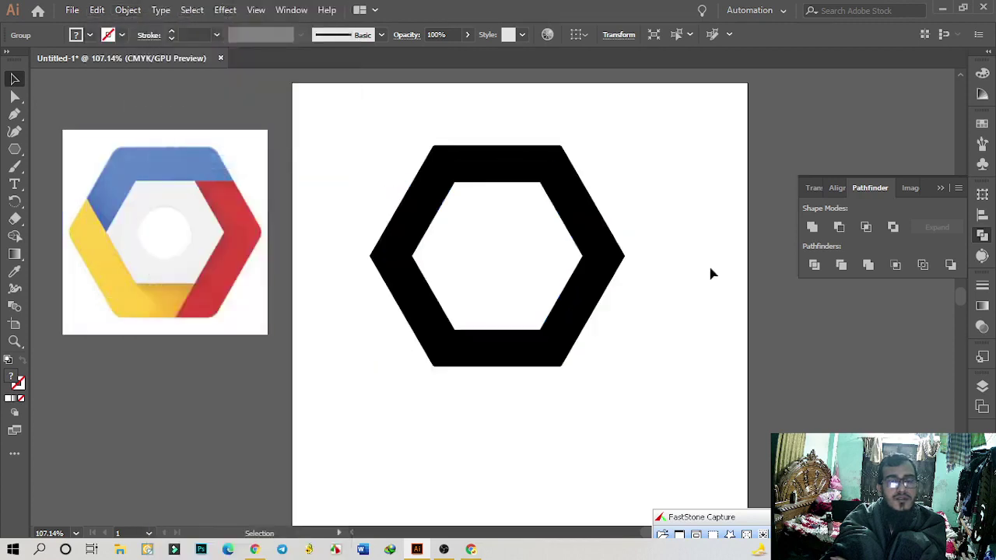
pyautogui.click(606, 255)
pyautogui.rightClick(606, 255)
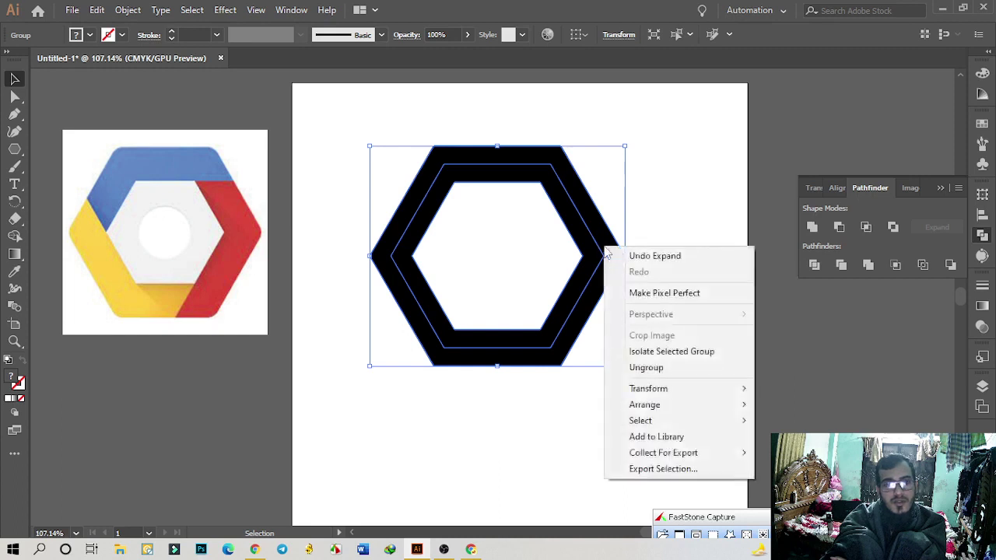
pyautogui.click(490, 290)
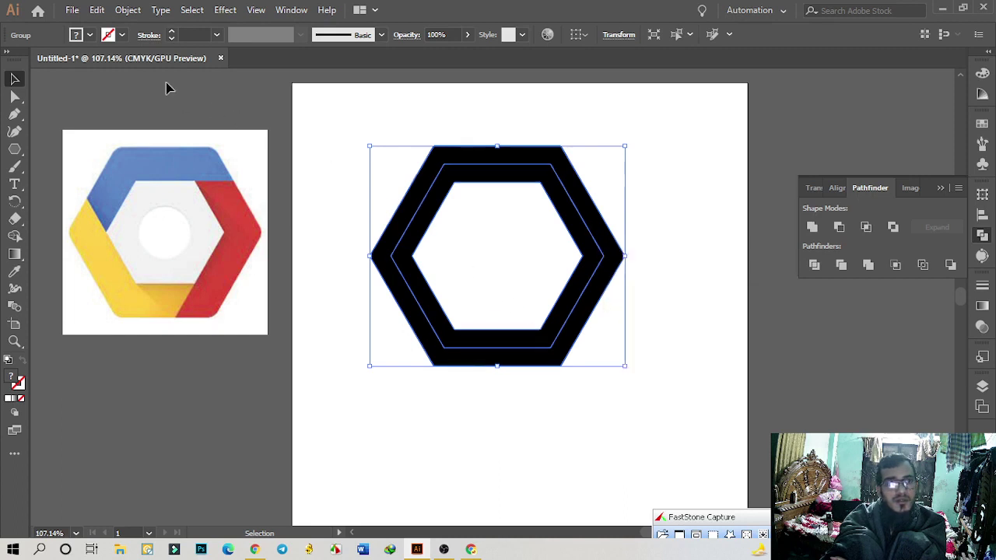
# Set the ring's stroke swatch to black, then leave the default stroke at none
pyautogui.click(122, 35)
pyautogui.click(41, 60)
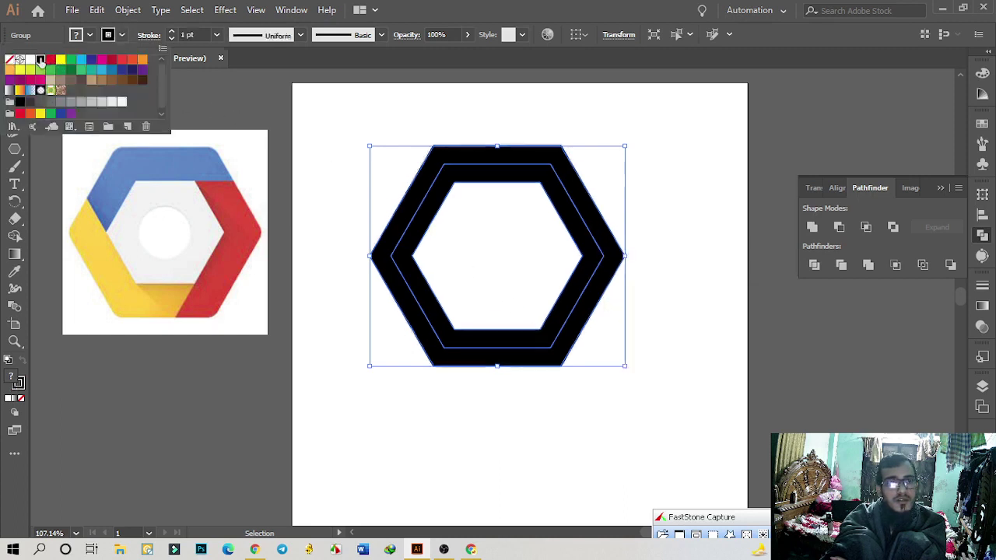
pyautogui.click(649, 152)
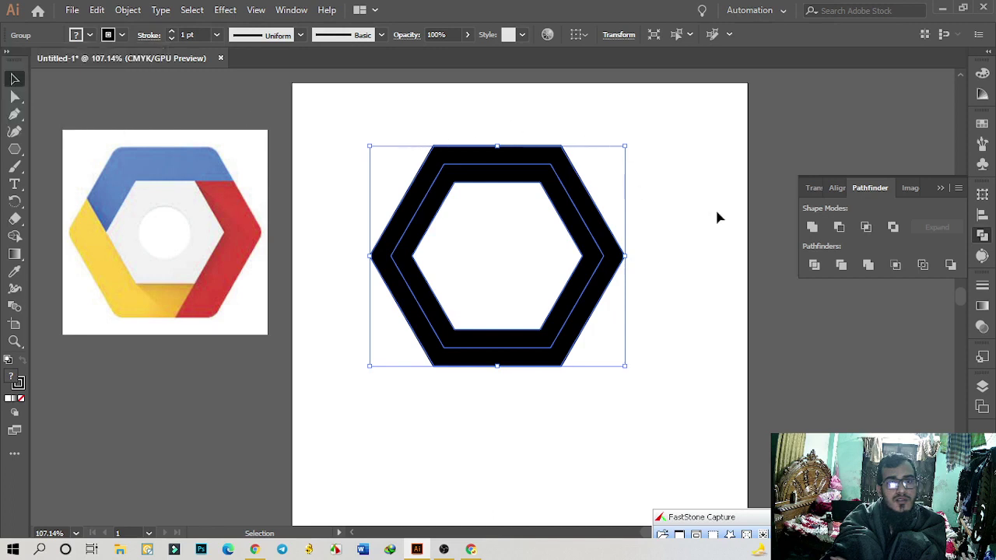
pyautogui.click(796, 290)
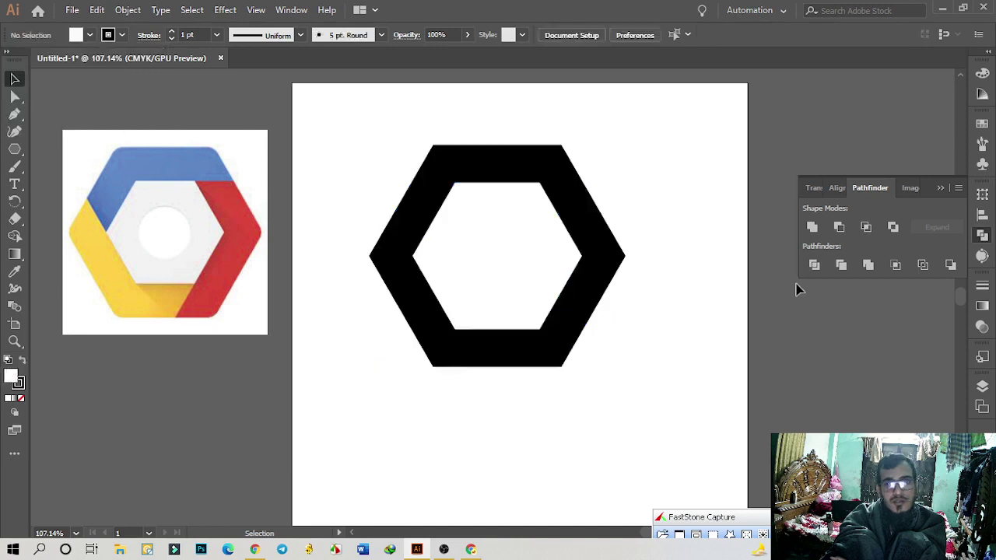
pyautogui.click(122, 35)
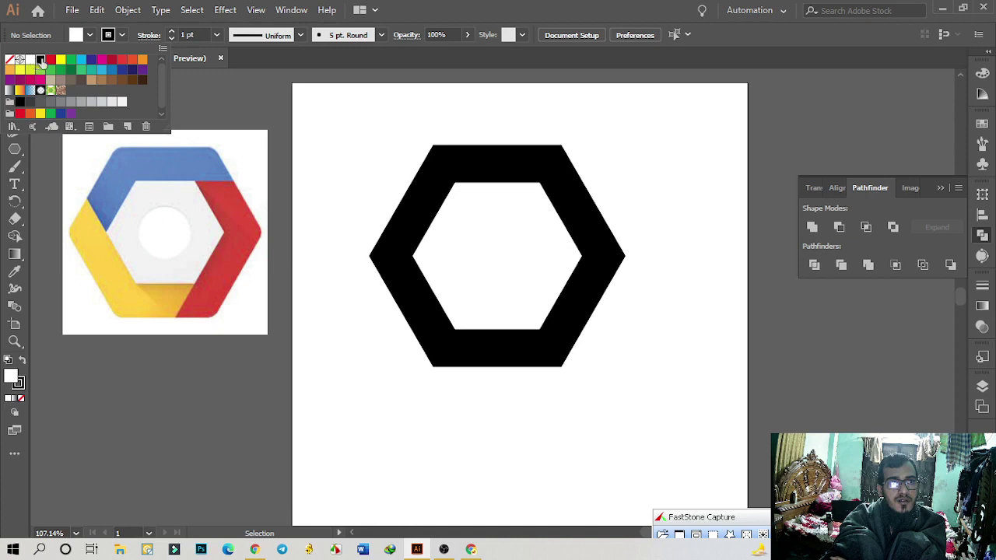
pyautogui.click(661, 189)
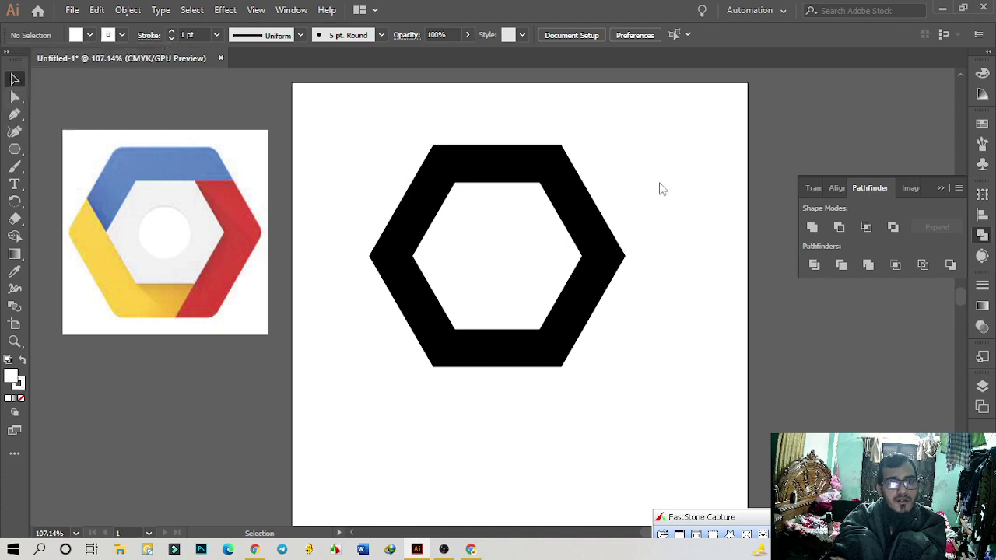
pyautogui.click(120, 35)
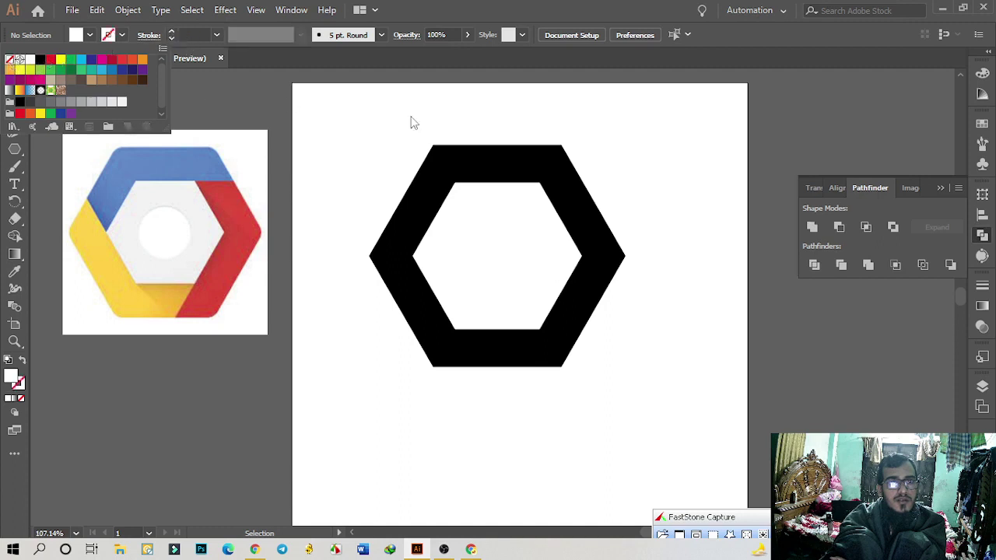
# Drag the black hexagon ring group slightly right and down
pyautogui.click(638, 187)
pyautogui.click(545, 189)
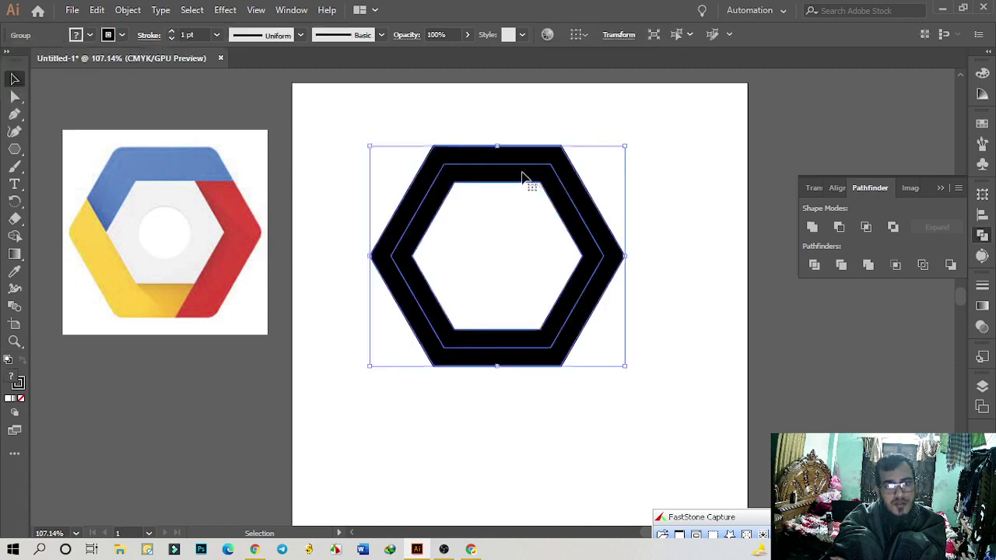
pyautogui.moveTo(532, 187); pyautogui.dragTo(567, 212)
pyautogui.rightClick(568, 207)
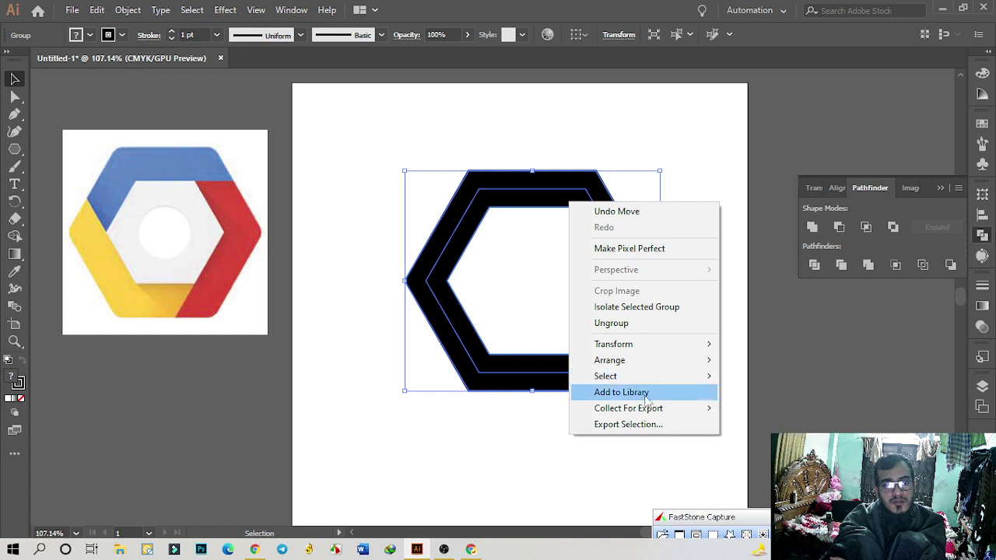
pyautogui.click(682, 302)
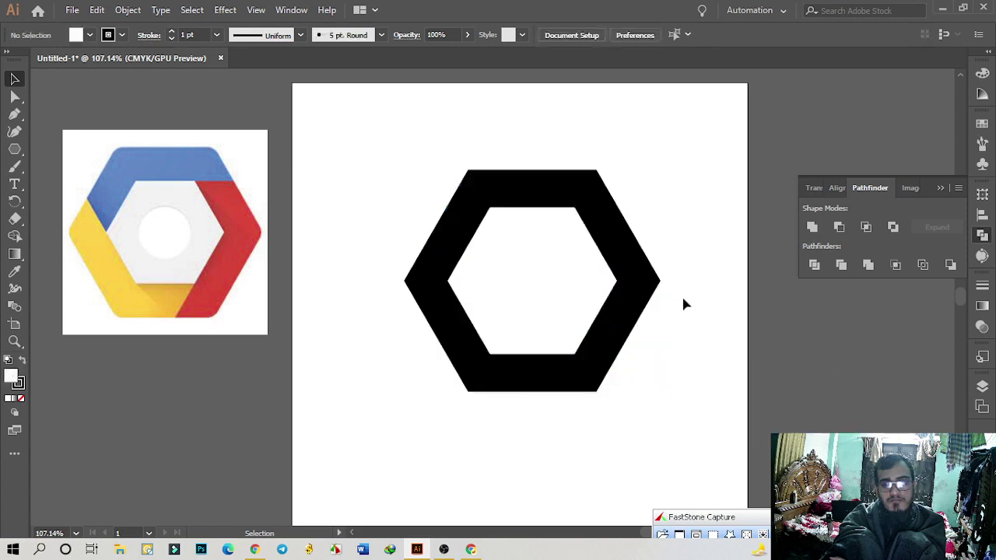
pyautogui.click(631, 280)
pyautogui.rightClick(638, 264)
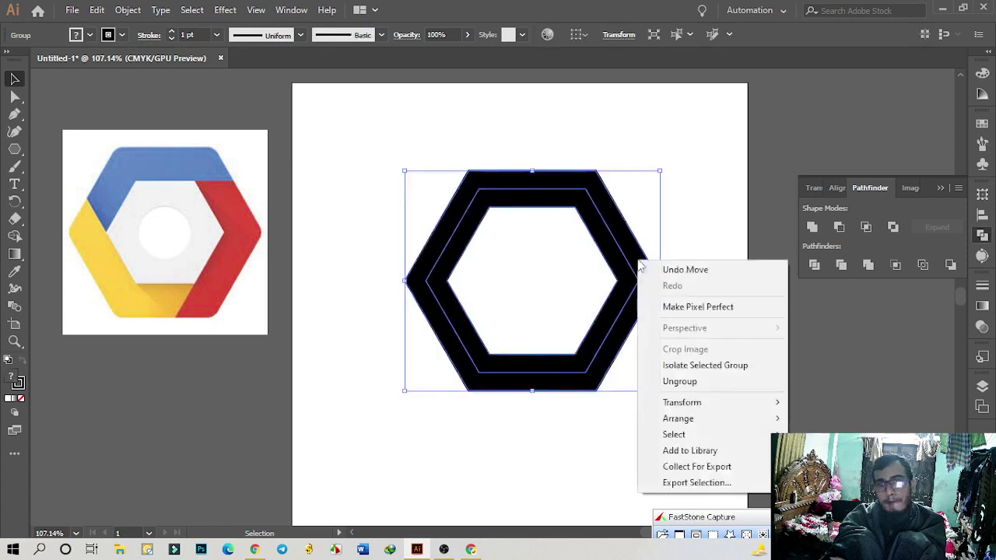
pyautogui.click(596, 230)
# Inspect the ring's compound path in isolation mode, then exit with Esc
pyautogui.doubleClick(597, 228)
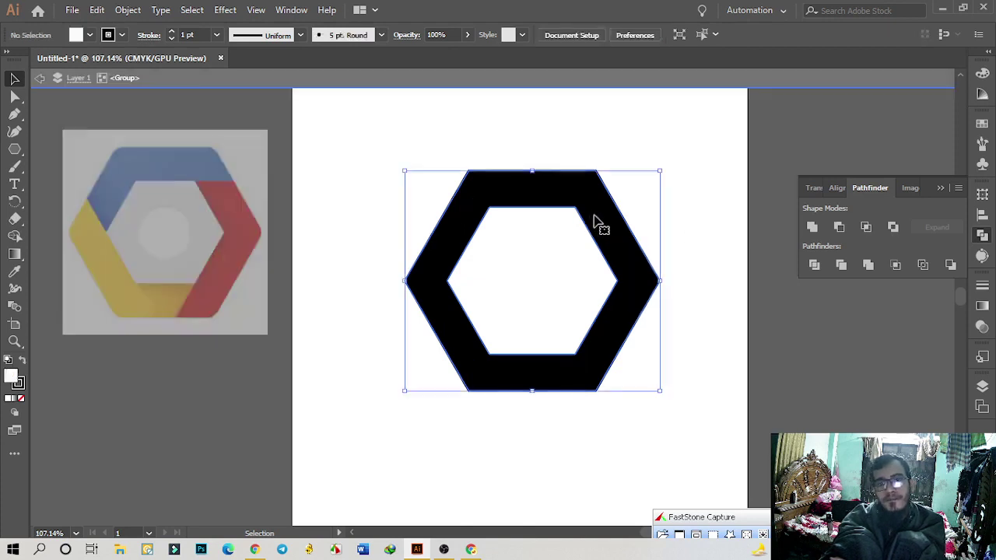
pyautogui.click(712, 268)
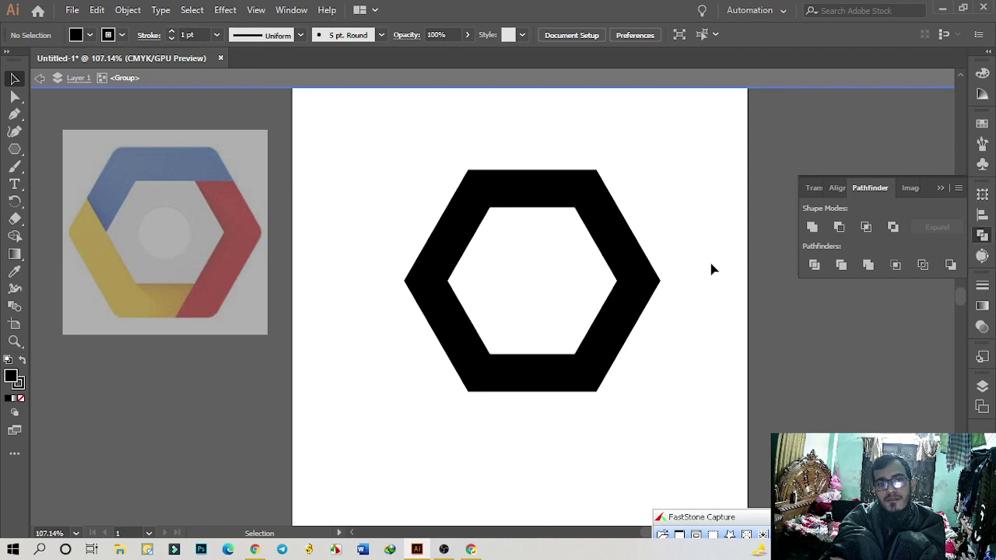
pyautogui.click(625, 251)
pyautogui.click(714, 189)
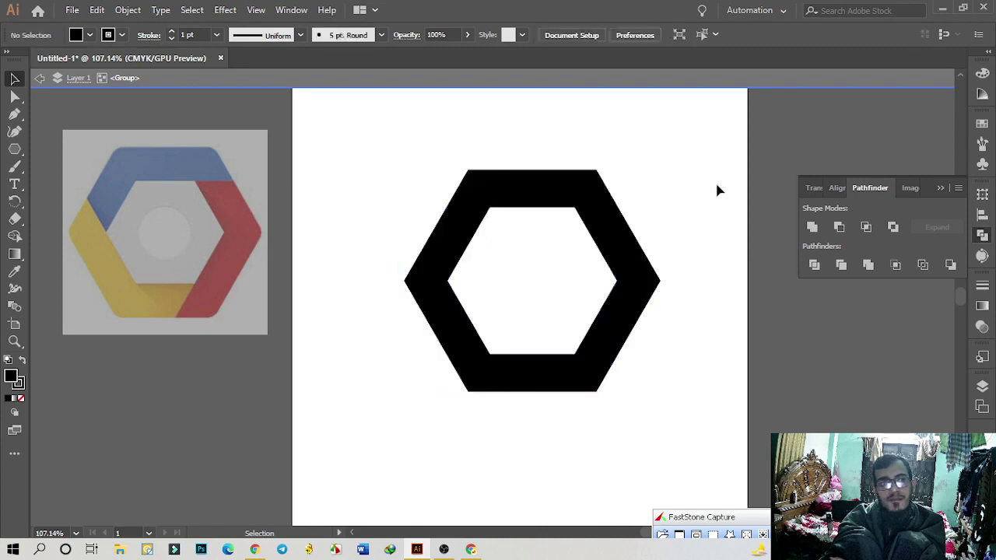
pyautogui.click(617, 224)
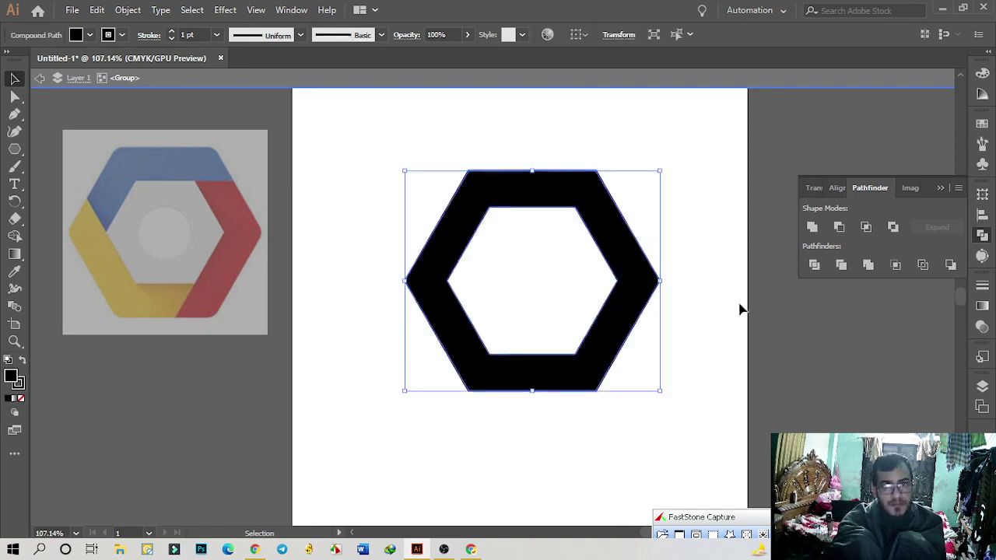
pyautogui.press('Escape')
pyautogui.click(772, 325)
# Move the black ring aside with Direct Selection to expose the thin inner hexagon outline
pyautogui.click(641, 285)
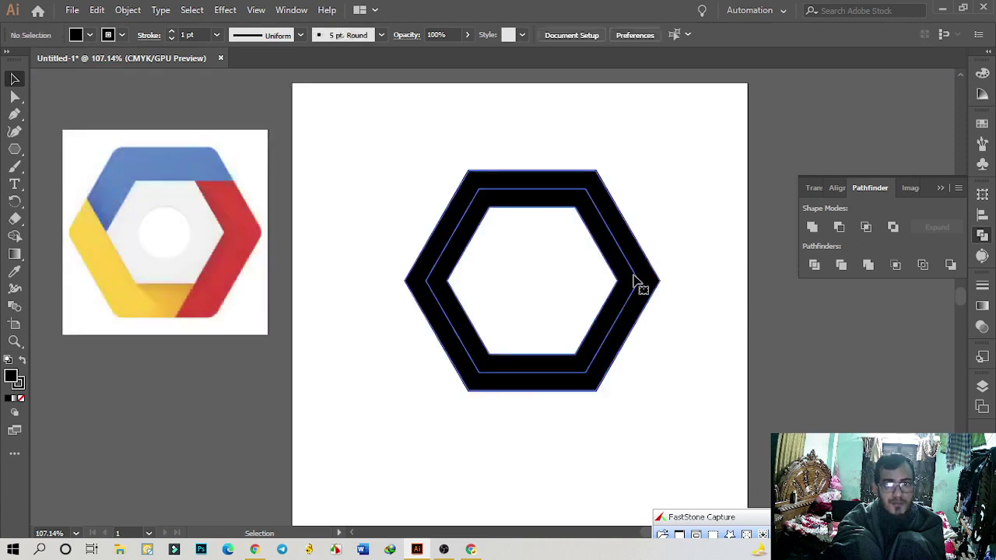
pyautogui.click(695, 306)
pyautogui.click(663, 280)
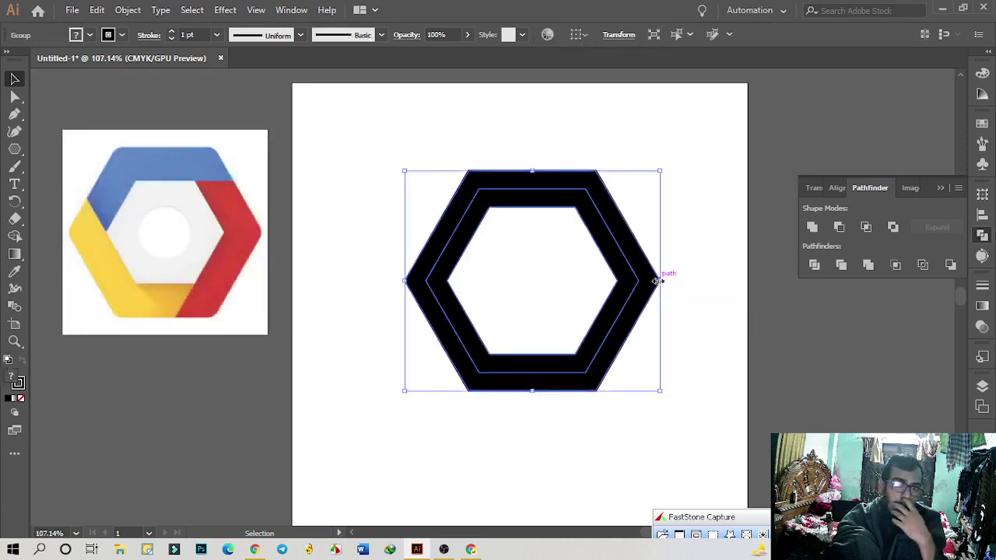
pyautogui.moveTo(665, 281); pyautogui.dragTo(667, 281)
pyautogui.click(15, 96)
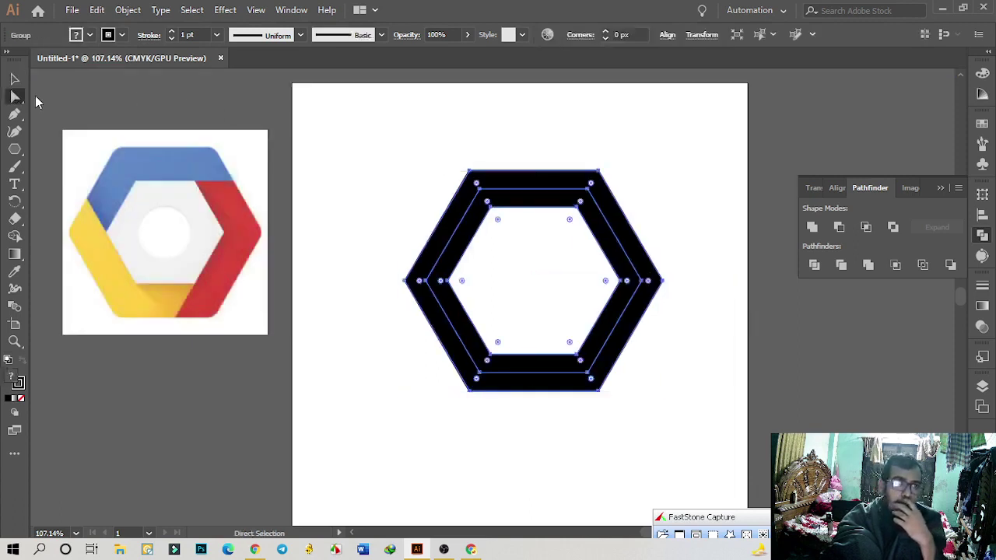
pyautogui.click(731, 171)
pyautogui.click(544, 181)
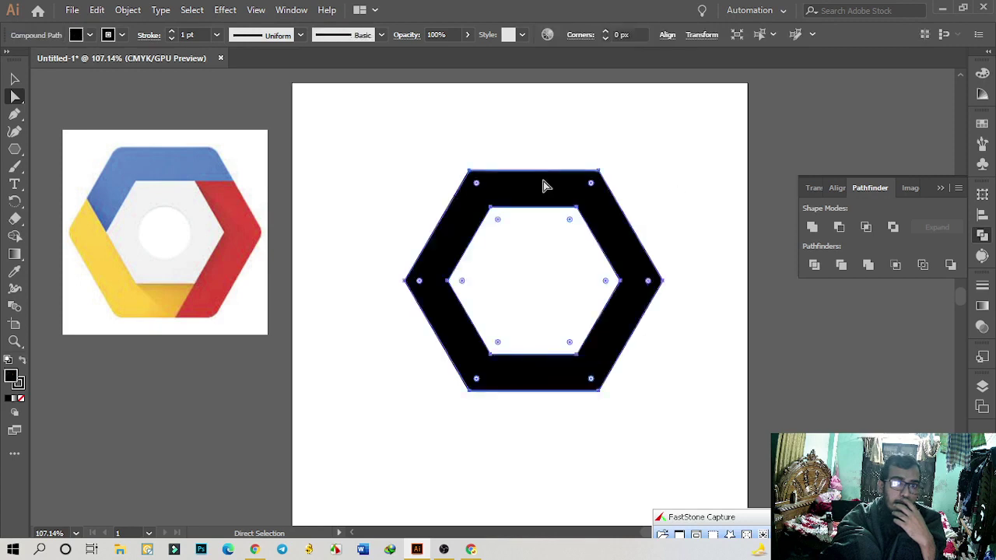
pyautogui.moveTo(544, 184)
pyautogui.mouseDown()
pyautogui.moveTo(476, 181)
pyautogui.moveTo(876, 296)
pyautogui.mouseUp()
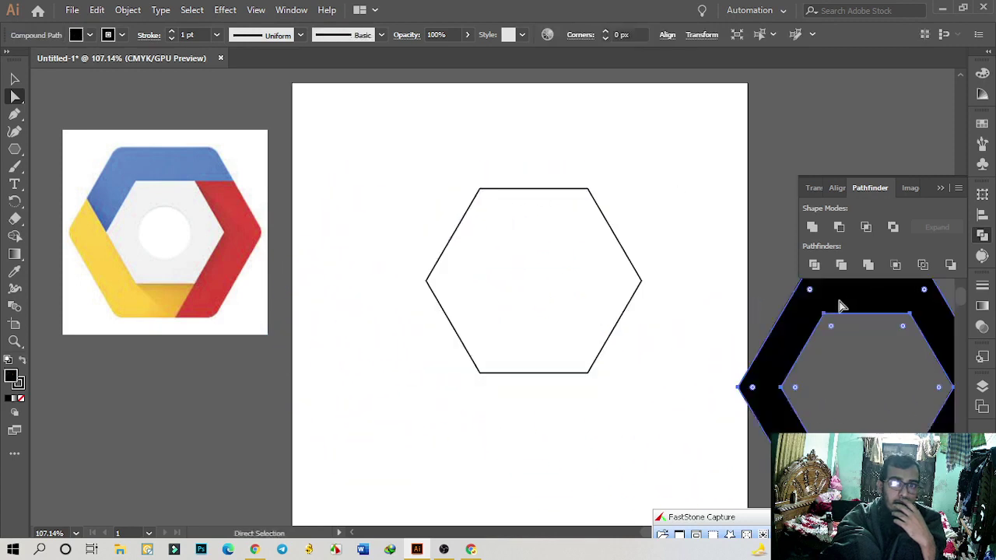
# Delete the thin hexagon outline and drag the black ring back to the artboard centre
pyautogui.click(732, 241)
pyautogui.click(630, 264)
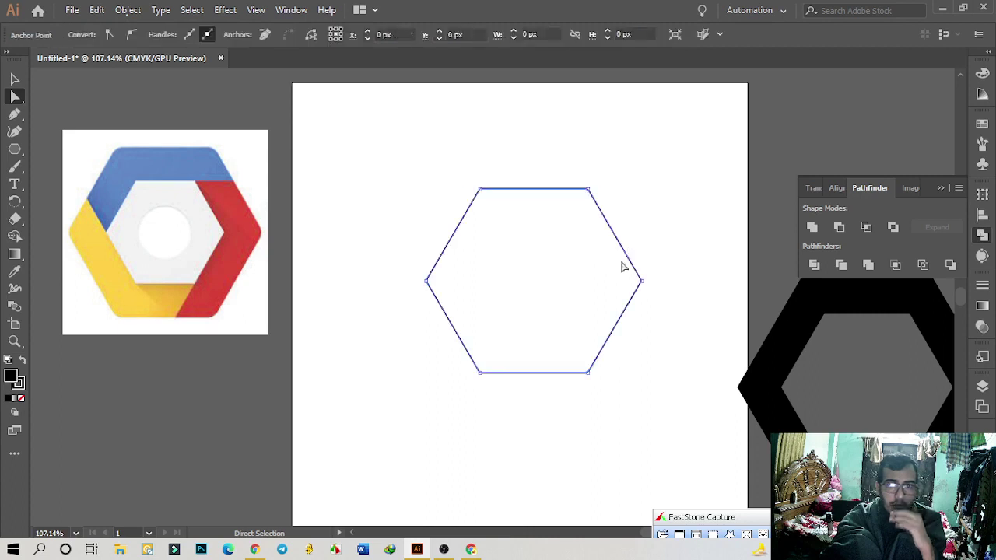
pyautogui.press('Delete')
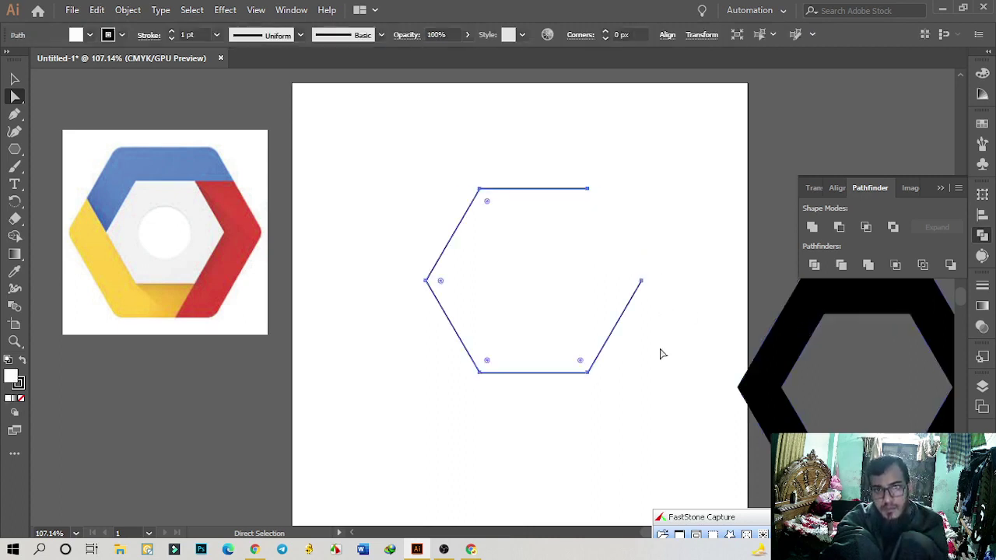
pyautogui.press('Delete')
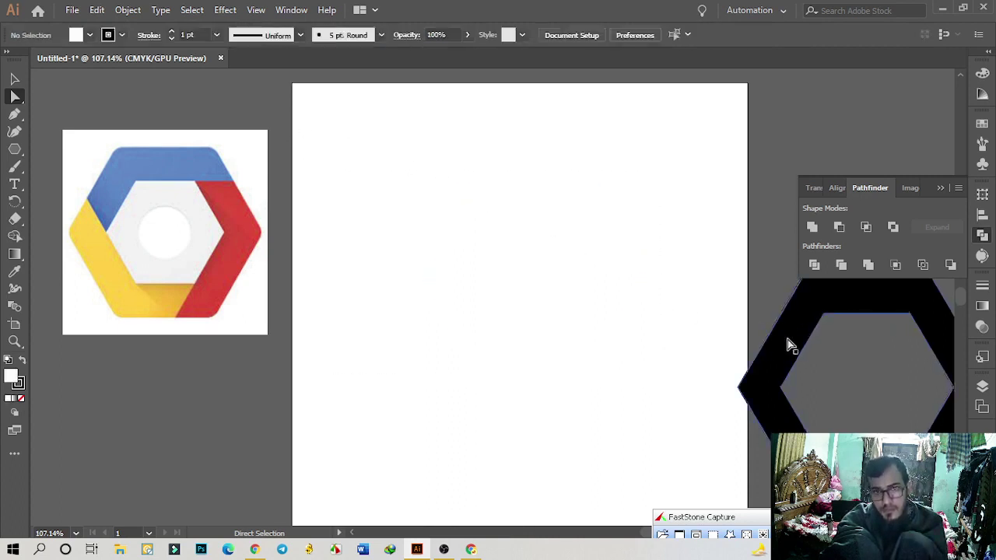
pyautogui.moveTo(787, 339)
pyautogui.mouseDown()
pyautogui.moveTo(428, 262)
pyautogui.moveTo(444, 263)
pyautogui.mouseUp()
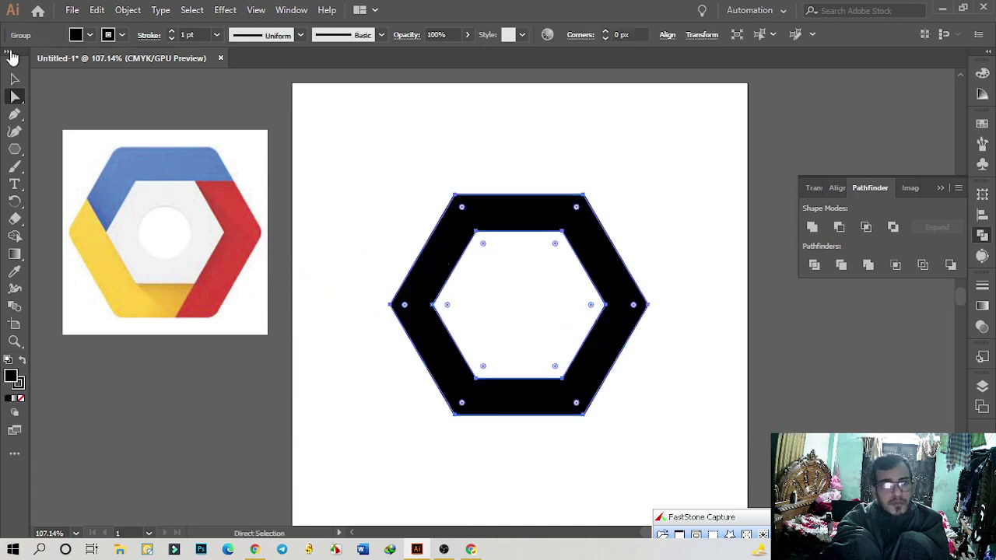
pyautogui.click(15, 78)
pyautogui.click(654, 185)
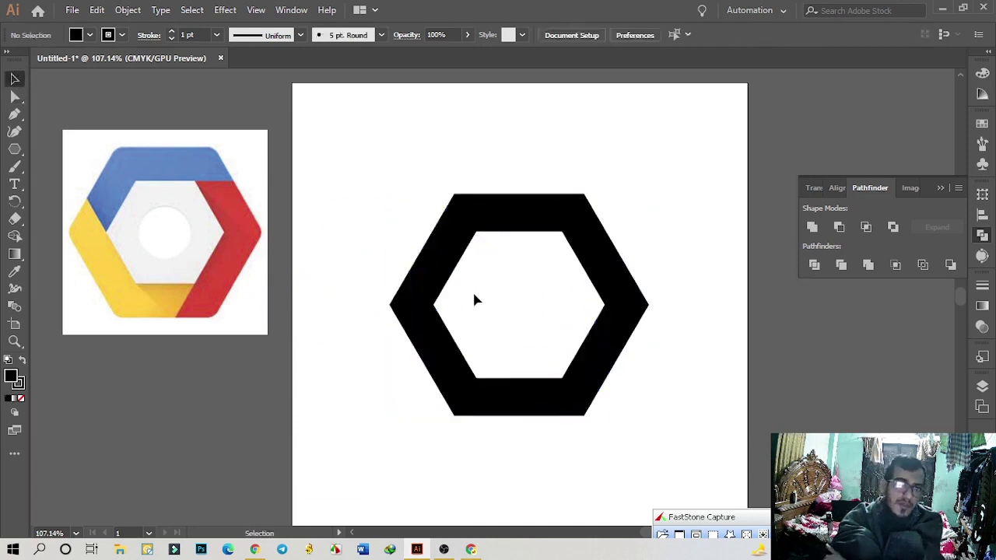
# Trace the ring's lower-left piece as a closed Pen path and begin the top piece's outline
pyautogui.click(14, 116)
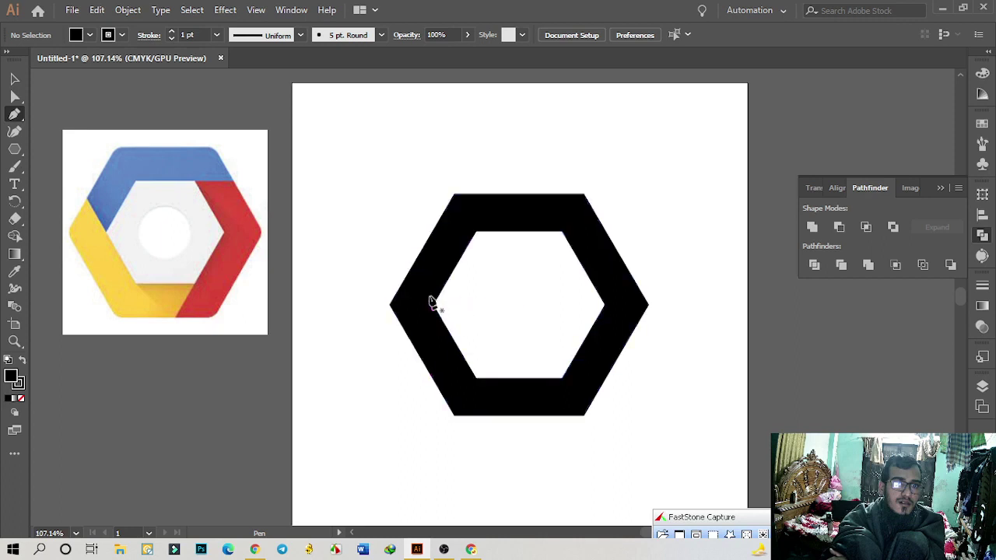
pyautogui.click(390, 305)
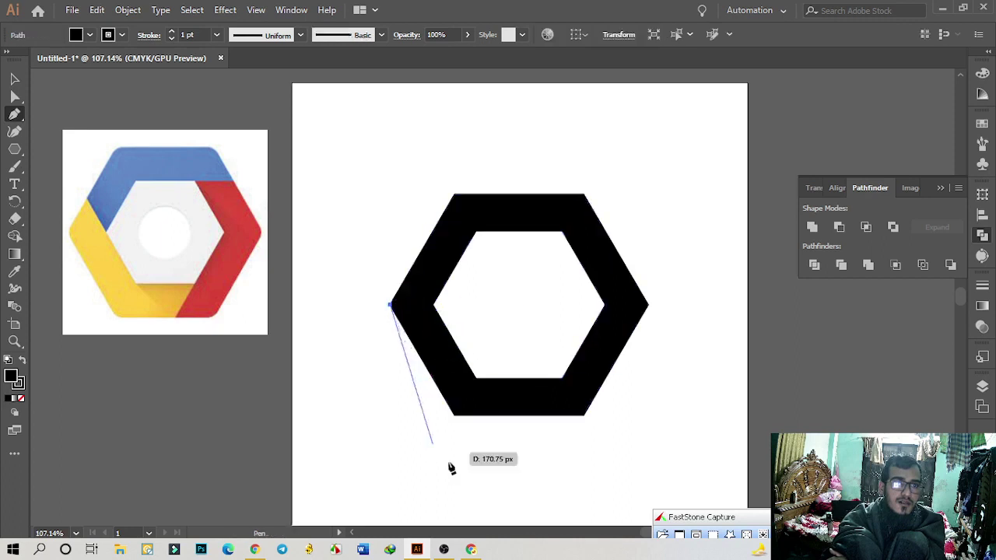
pyautogui.click(455, 415)
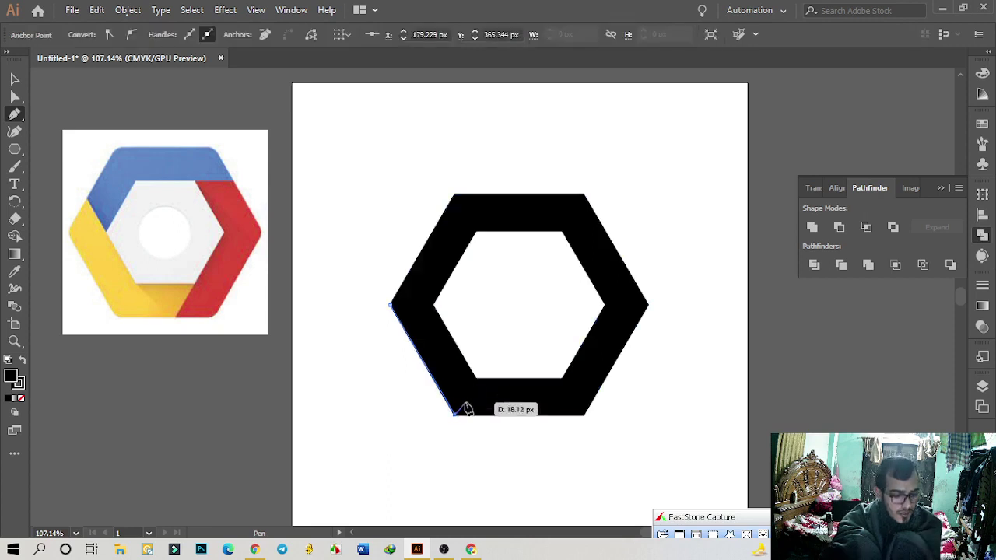
pyautogui.click(475, 379)
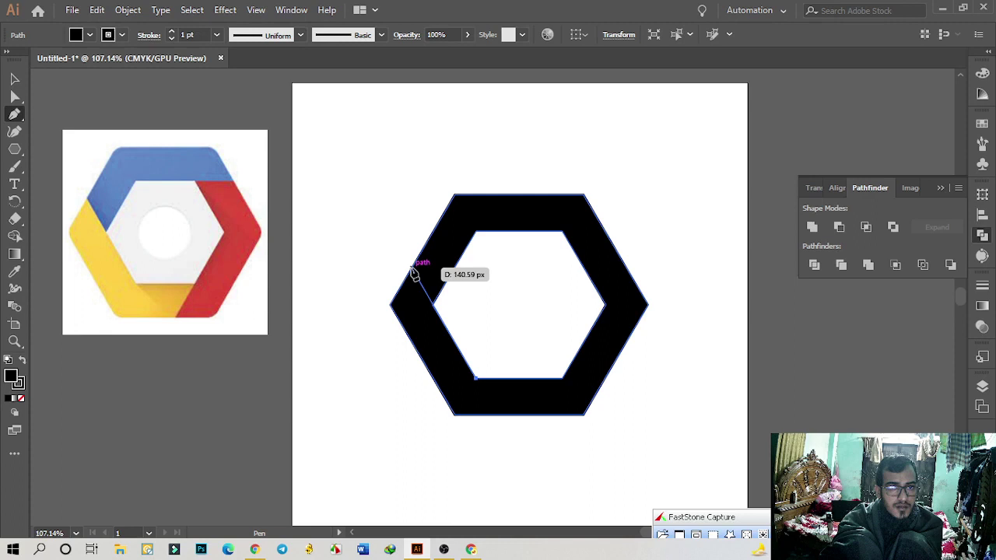
pyautogui.click(413, 268)
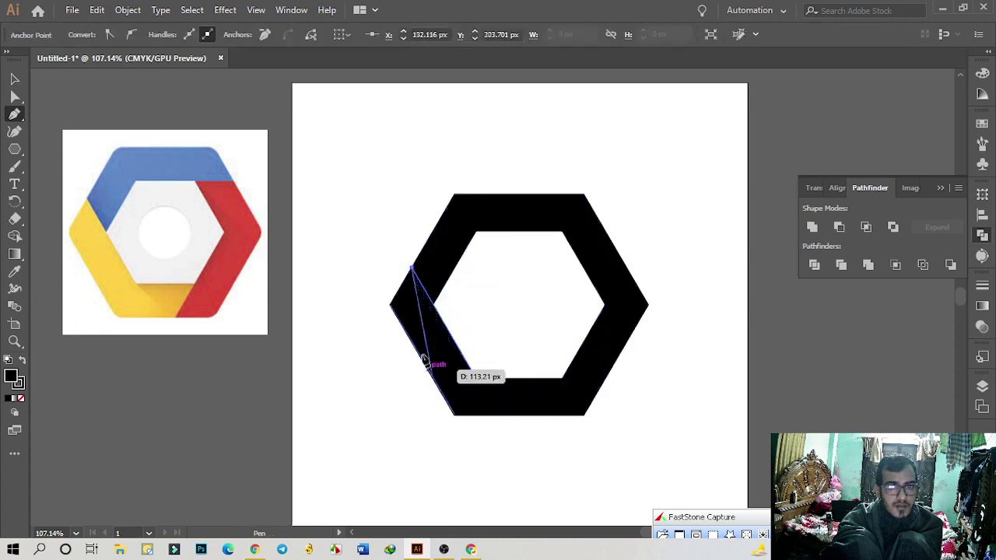
pyautogui.click(390, 304)
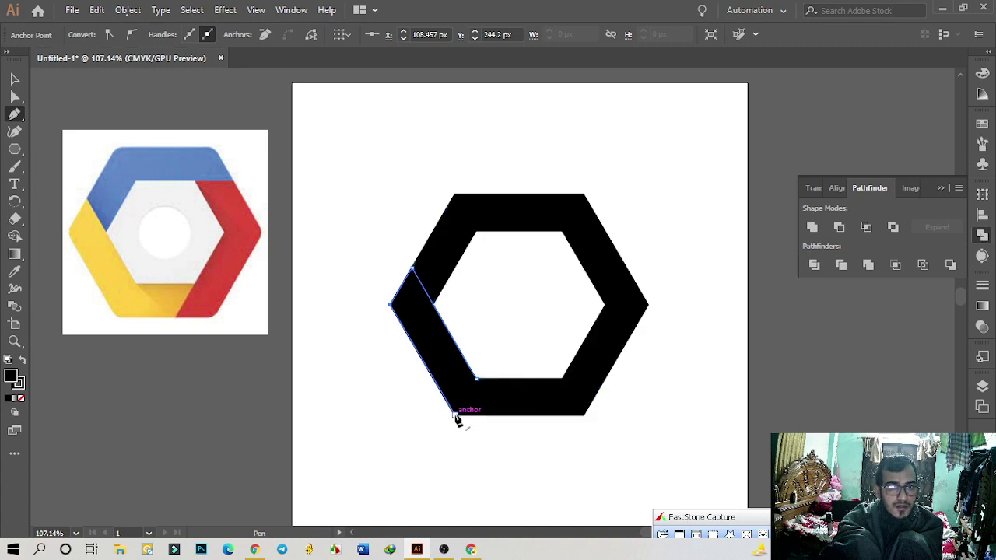
pyautogui.click(454, 413)
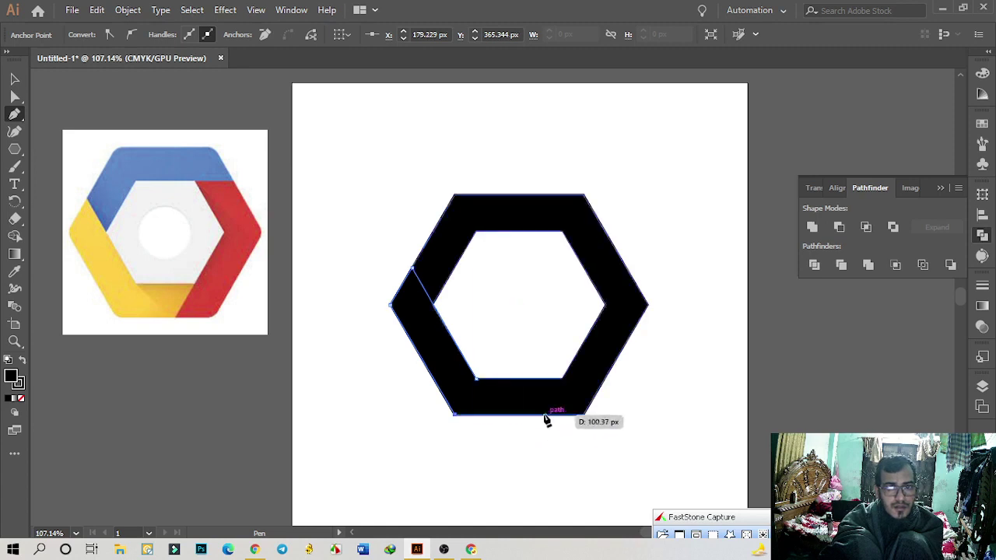
pyautogui.click(476, 379)
pyautogui.press('Escape')
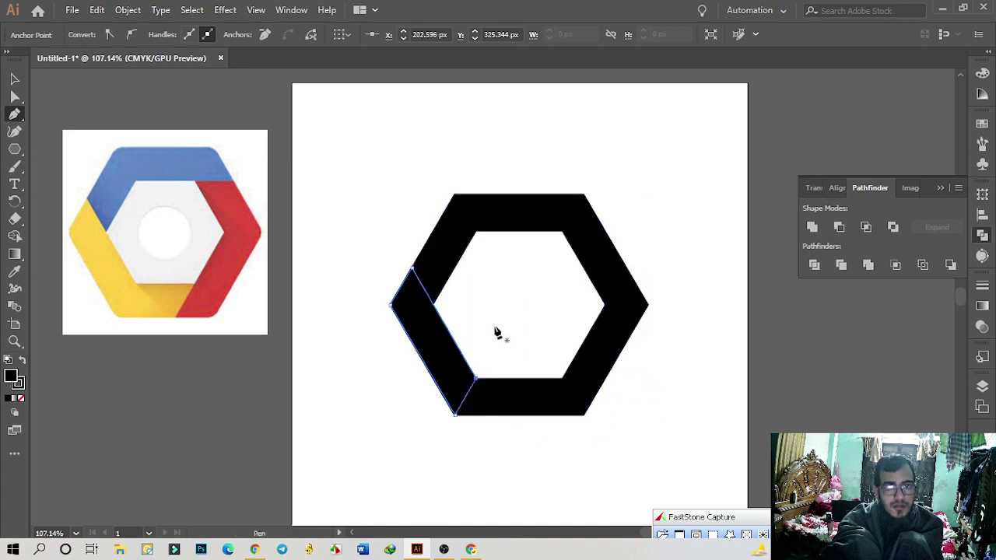
pyautogui.click(560, 231)
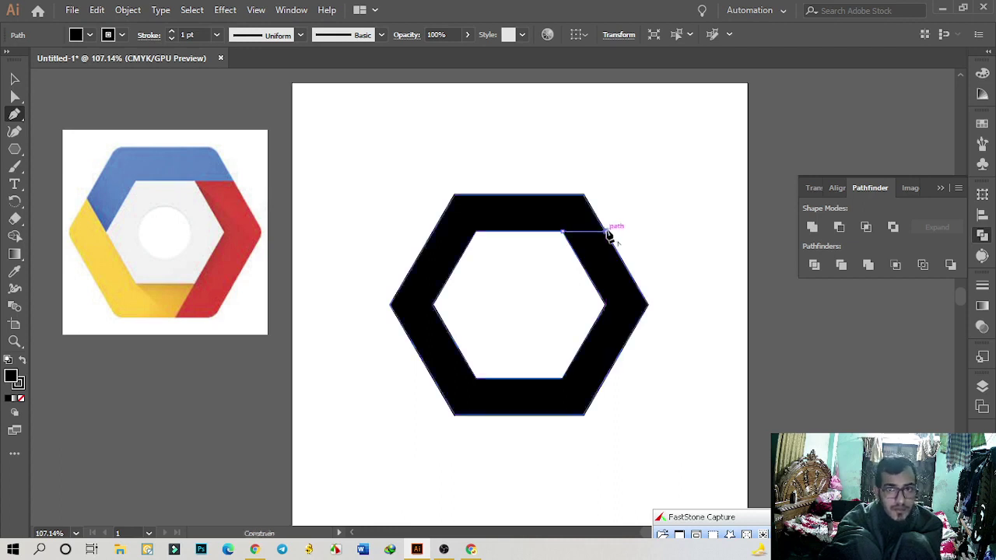
# Close the Pen outline around the ring's top piece
pyautogui.click(607, 231)
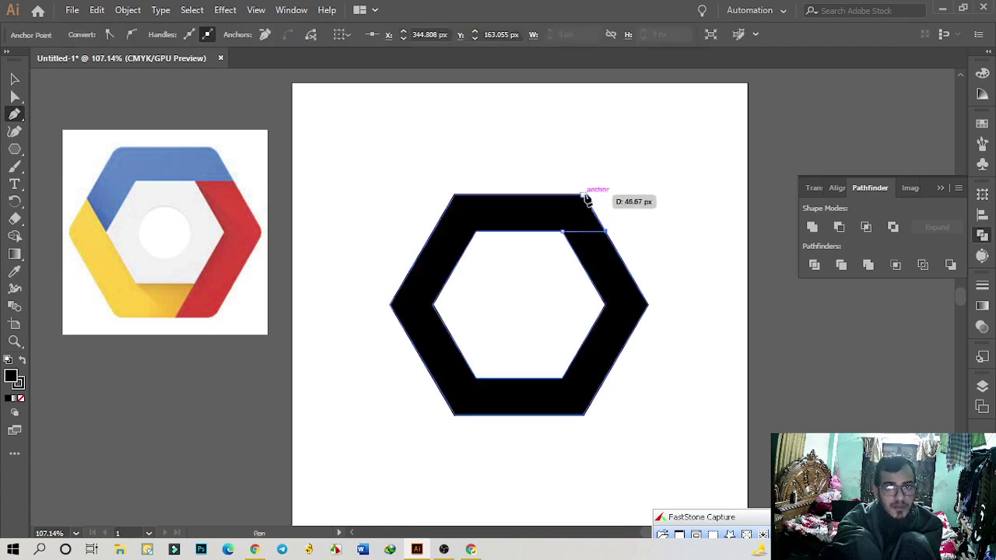
pyautogui.click(585, 195)
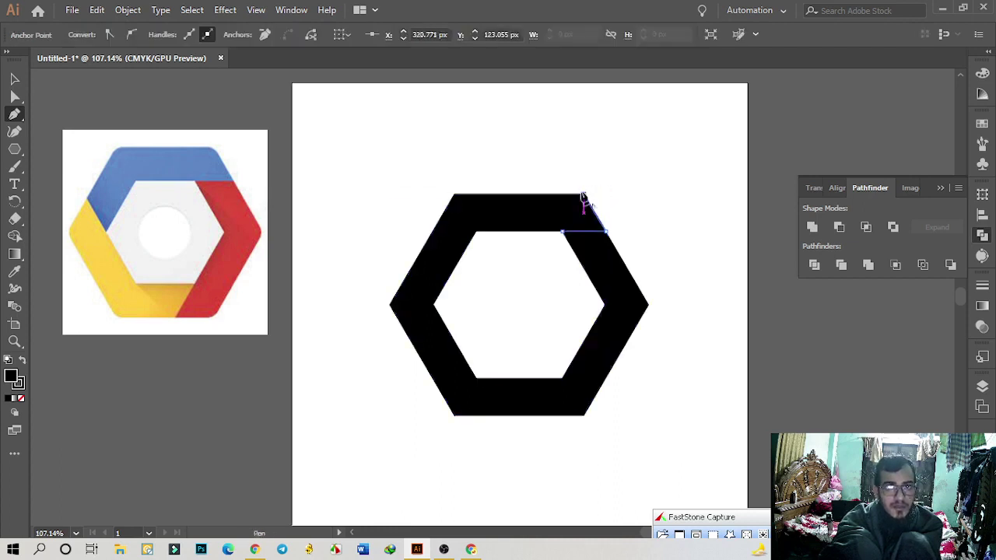
pyautogui.click(455, 195)
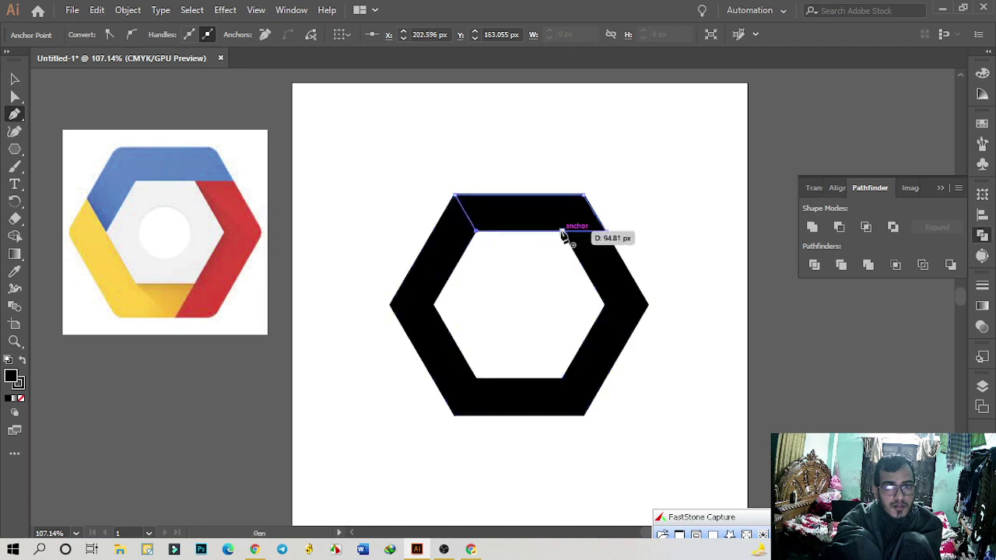
pyautogui.click(562, 230)
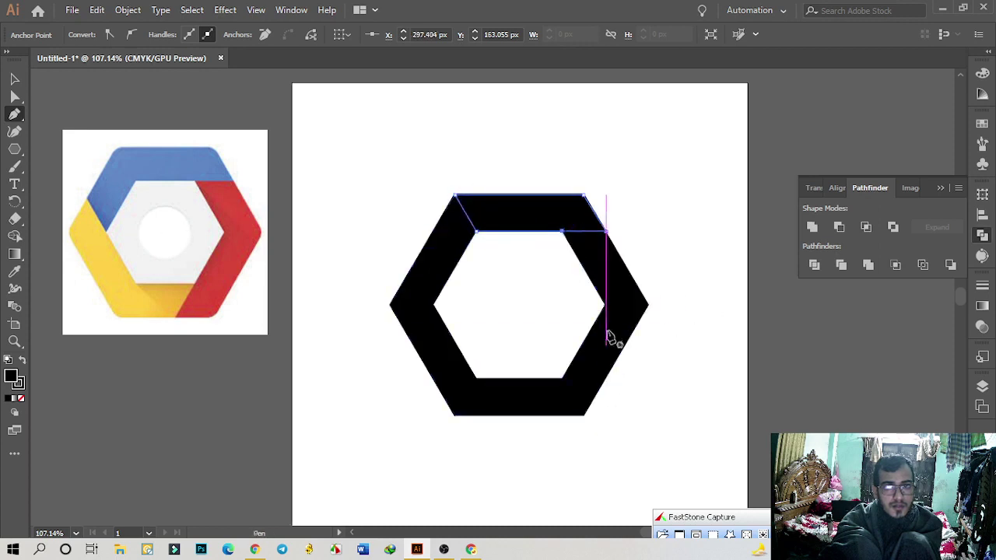
# Trace a closed Pen outline around the ring's lower-right slanted piece
pyautogui.click(562, 380)
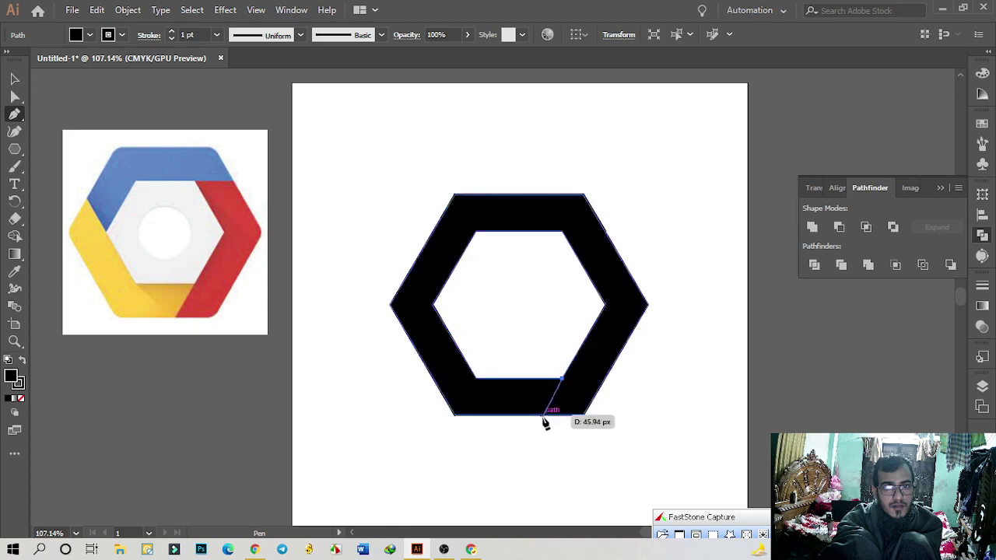
pyautogui.click(606, 306)
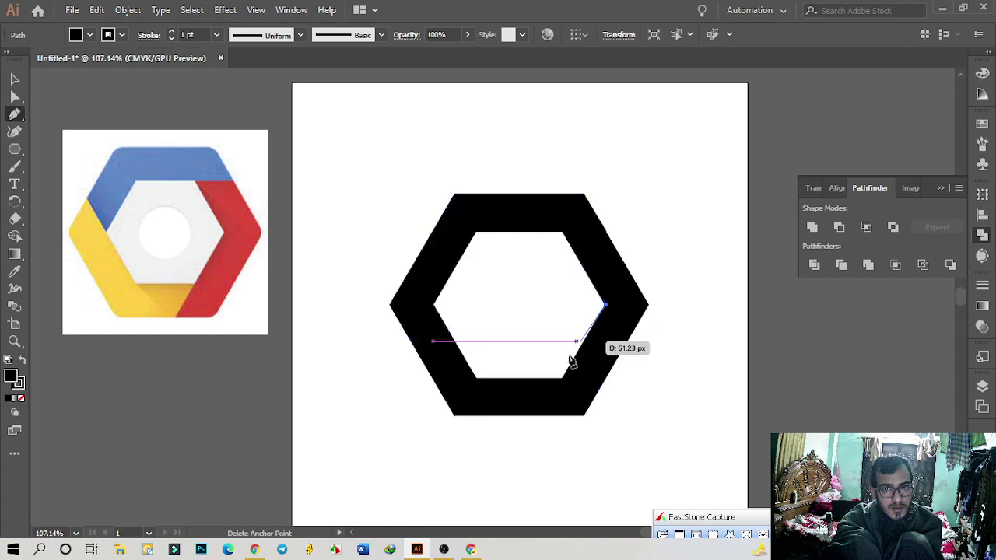
pyautogui.click(540, 415)
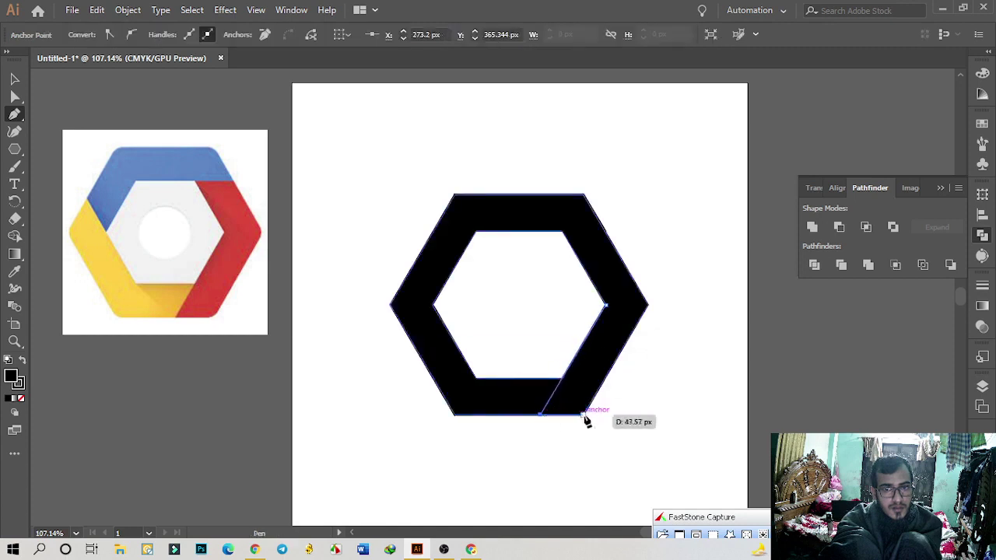
pyautogui.click(584, 414)
pyautogui.click(647, 305)
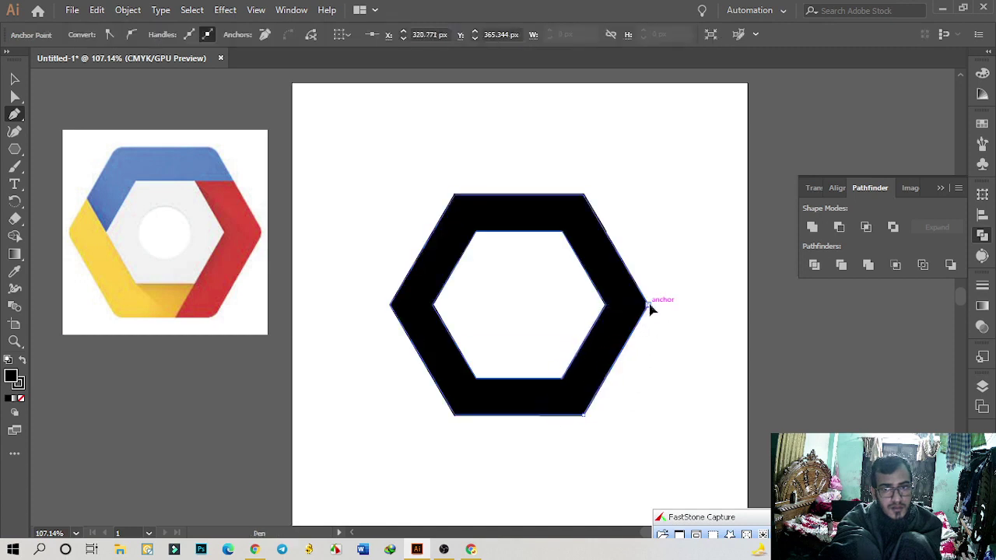
pyautogui.click(605, 305)
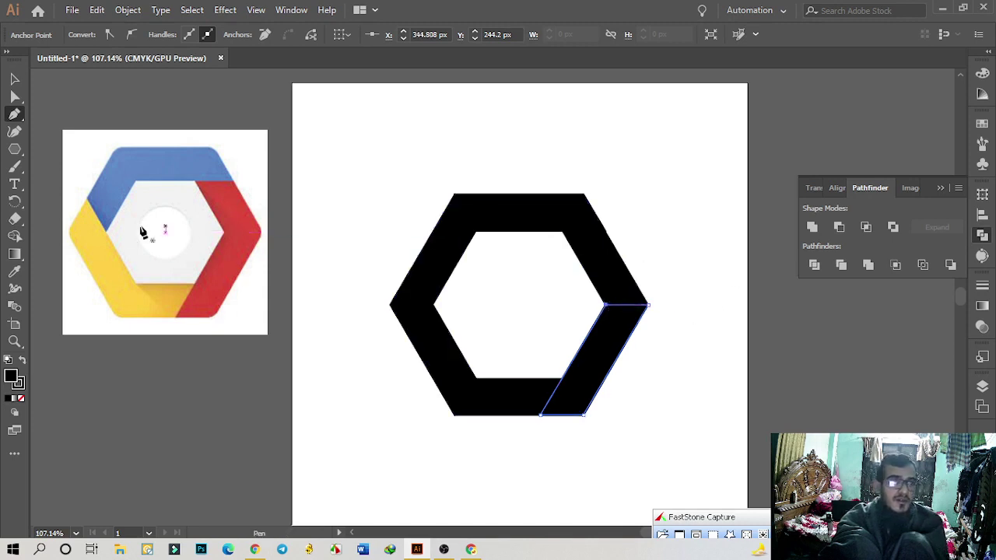
pyautogui.click(14, 273)
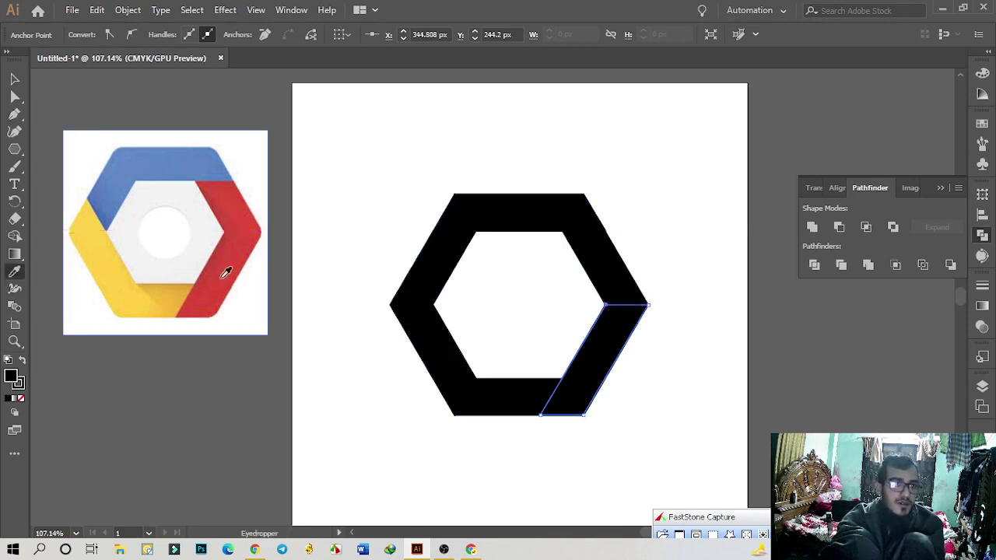
# Fill the lower-right piece with the reference's red and the top piece with its blue
pyautogui.click(224, 272)
pyautogui.click(13, 80)
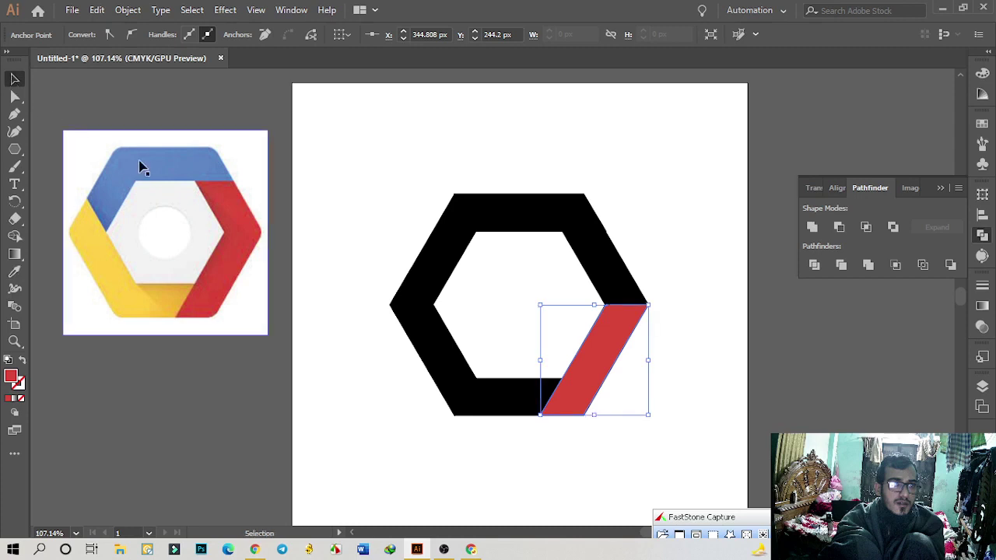
pyautogui.click(545, 238)
pyautogui.click(562, 218)
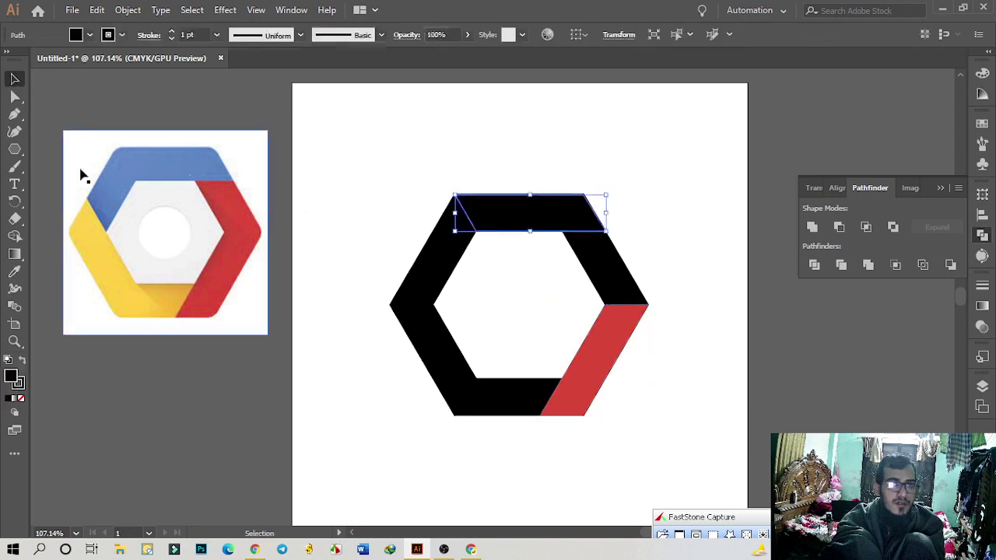
pyautogui.click(14, 272)
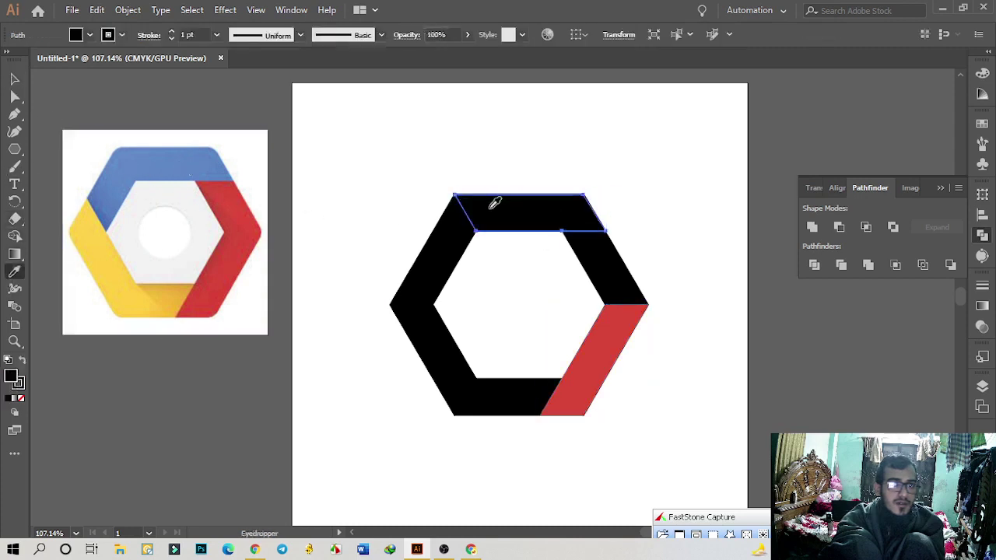
pyautogui.click(217, 156)
# Fill the left piece with the reference's yellow, then select the hexagon ring
pyautogui.click(13, 80)
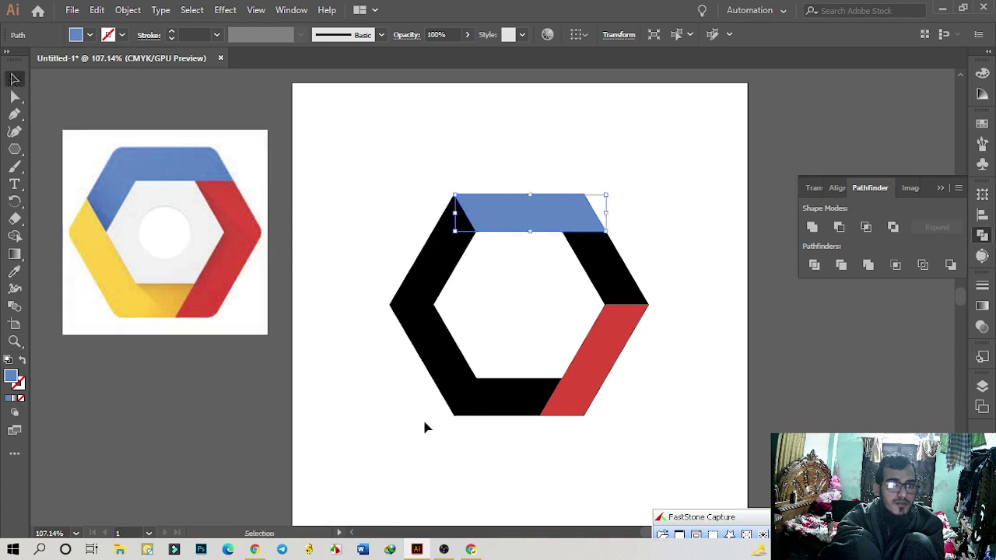
pyautogui.click(443, 381)
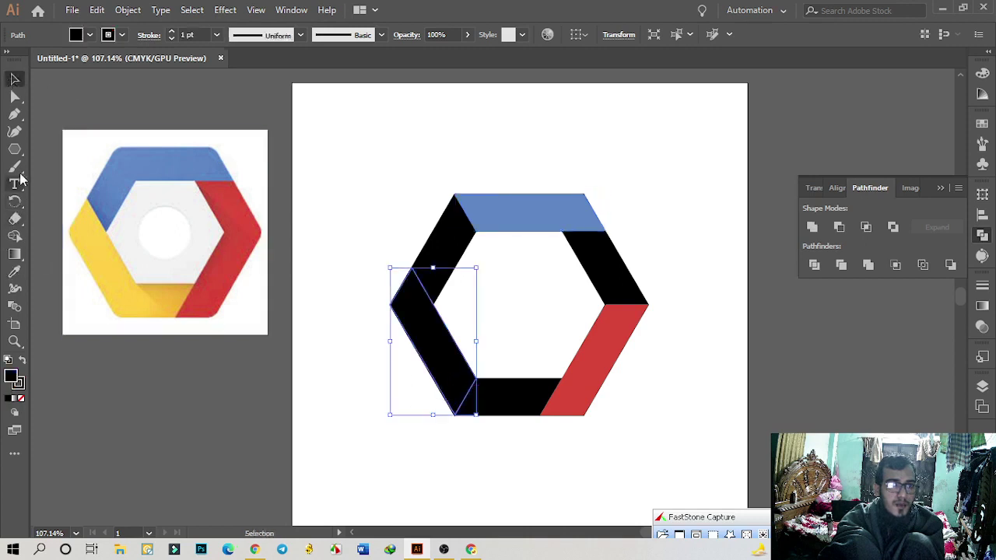
pyautogui.click(14, 273)
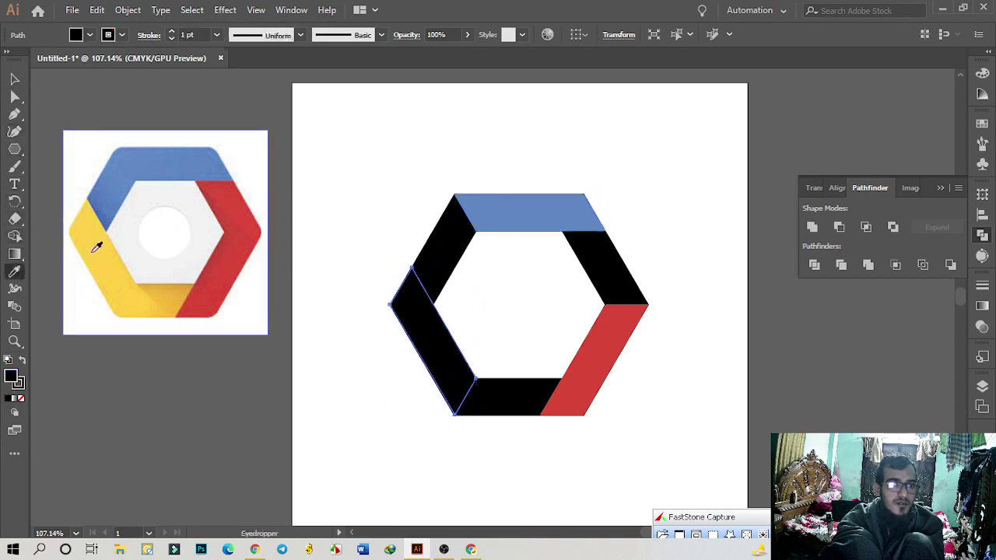
pyautogui.click(96, 247)
pyautogui.click(14, 80)
pyautogui.click(125, 111)
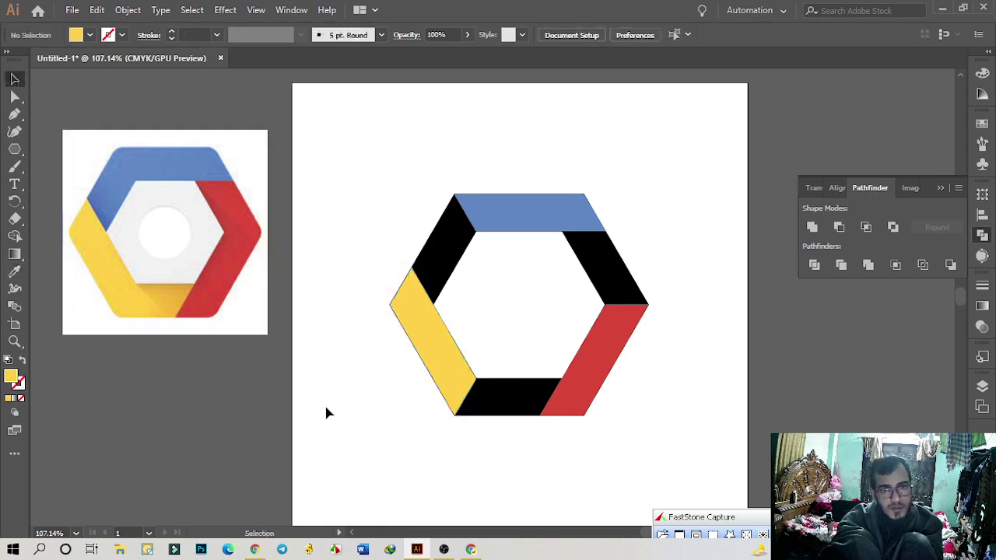
pyautogui.click(444, 259)
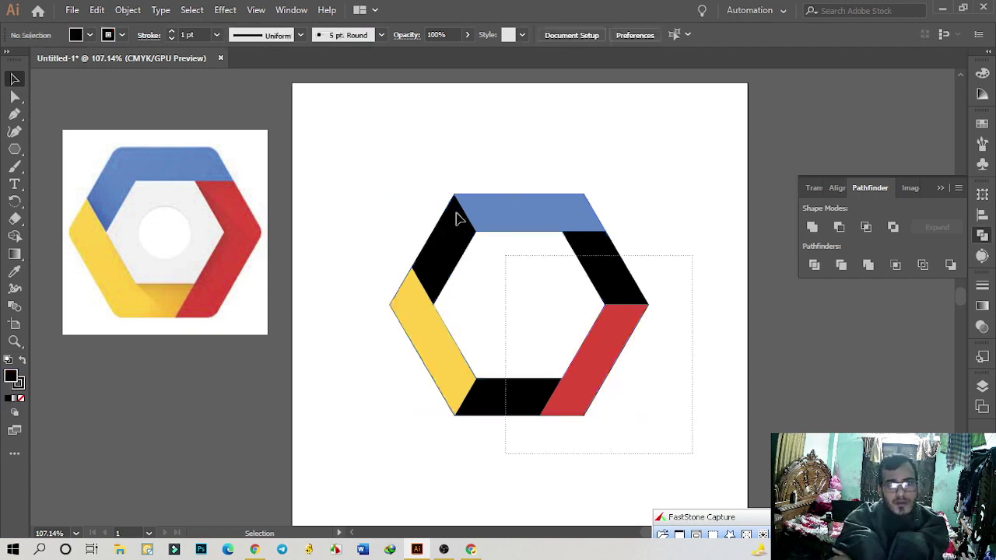
# Divide the ring and coloured pieces with Pathfinder Divide and ungroup the result
pyautogui.moveTo(683, 458); pyautogui.dragTo(378, 151)
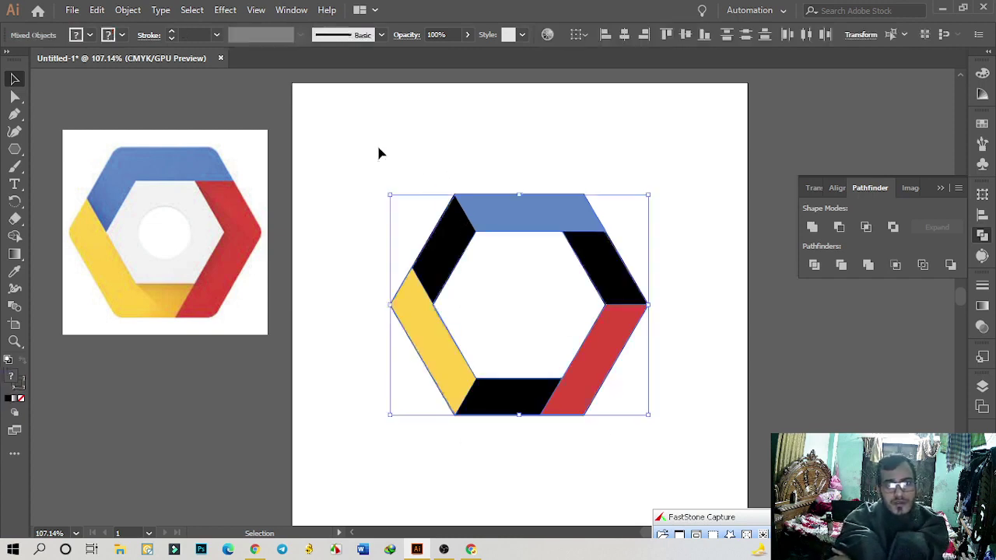
pyautogui.click(814, 264)
pyautogui.click(743, 366)
pyautogui.rightClick(619, 288)
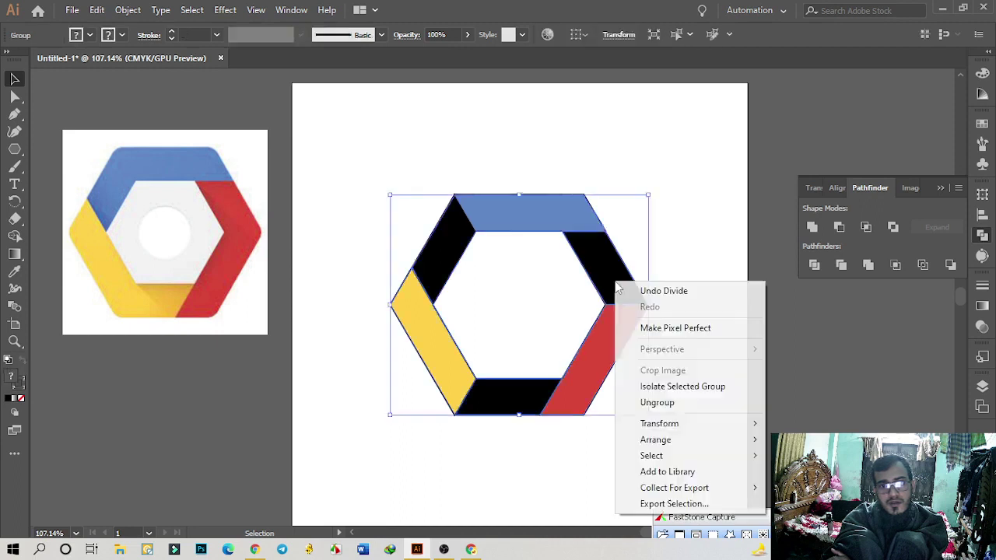
pyautogui.click(684, 400)
pyautogui.click(802, 372)
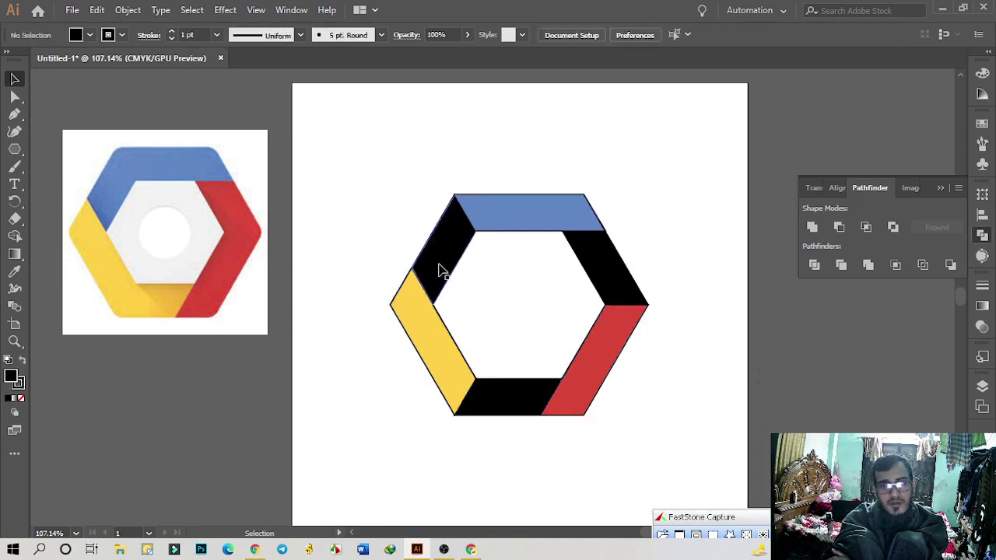
# Eyedropper the black pieces: upper-left blue, upper-right red, bottom yellow
pyautogui.click(442, 266)
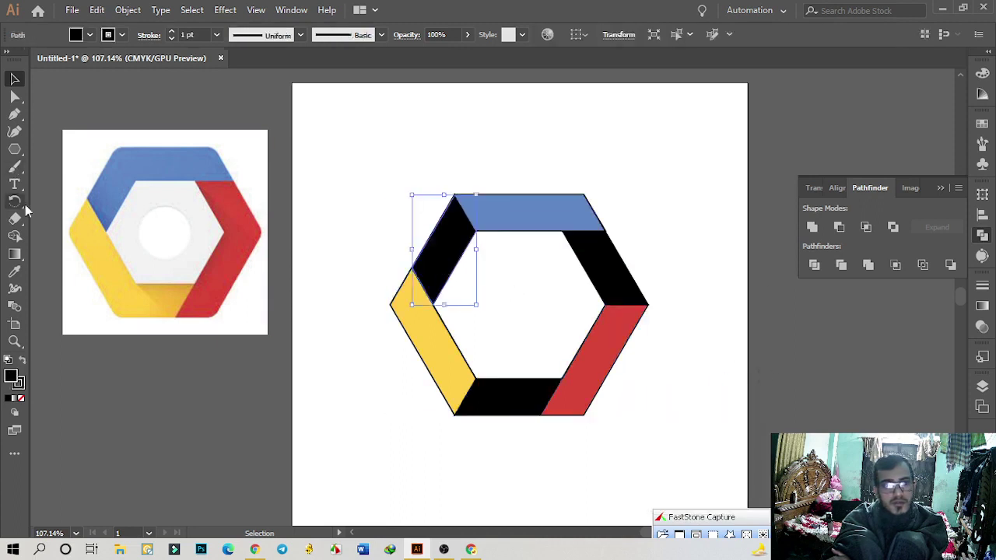
pyautogui.click(14, 271)
pyautogui.click(498, 207)
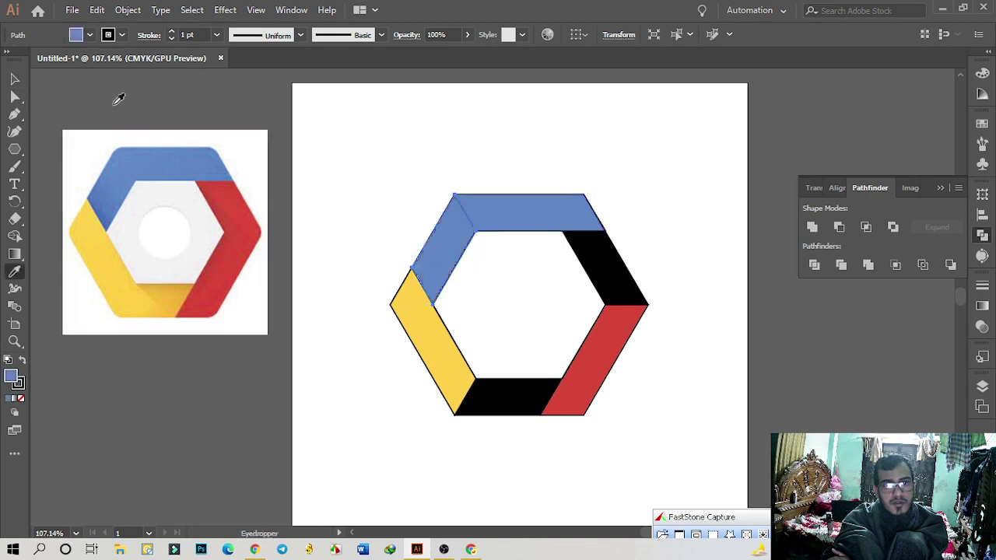
pyautogui.click(14, 79)
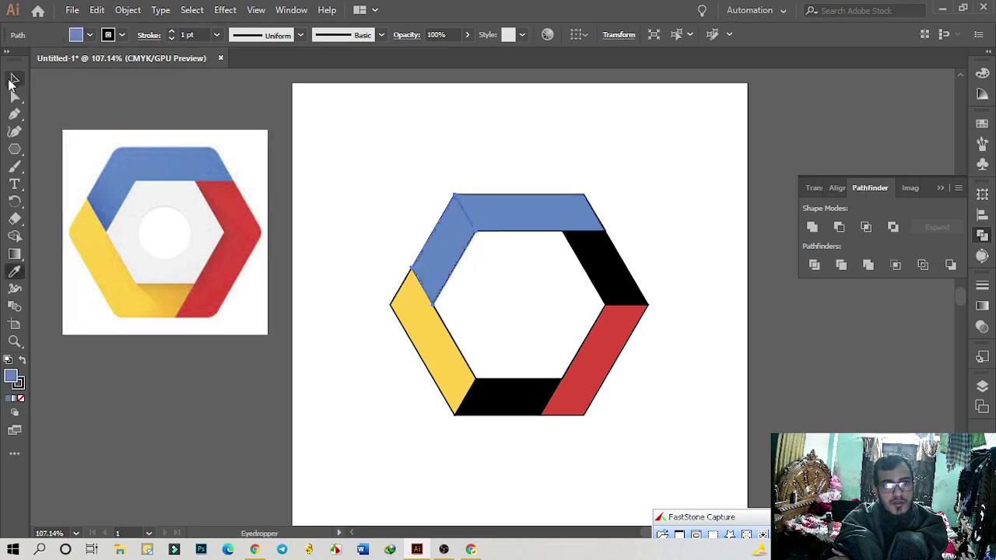
pyautogui.click(616, 274)
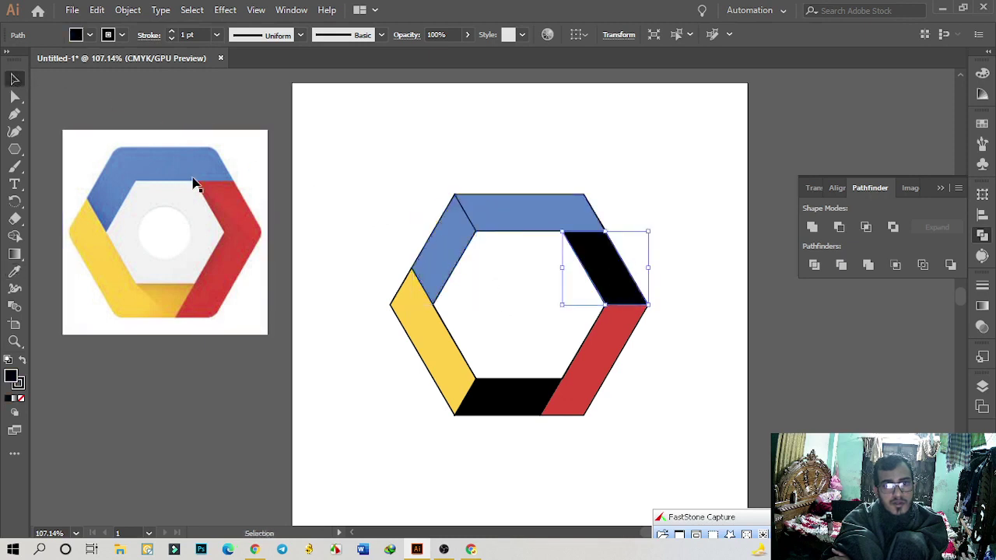
pyautogui.click(14, 271)
pyautogui.click(594, 333)
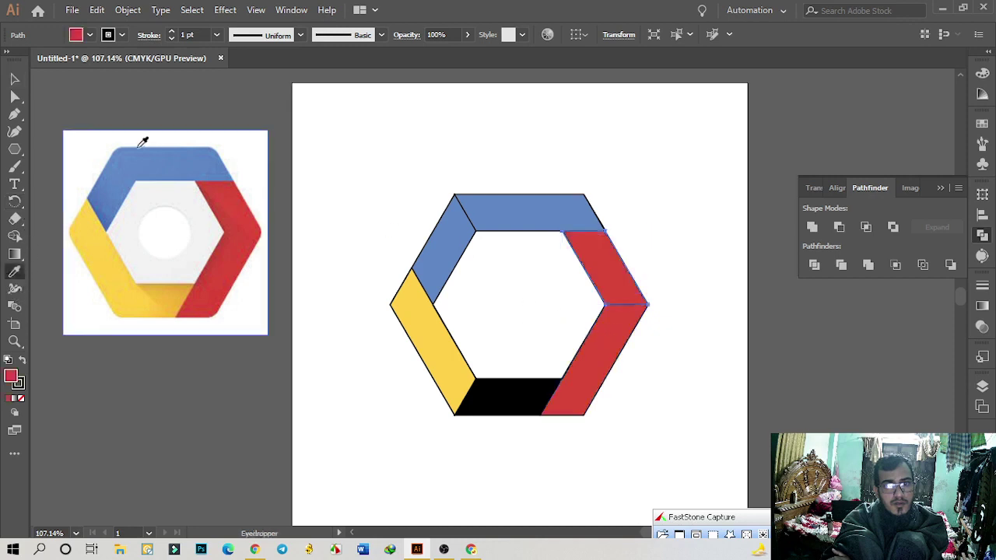
pyautogui.click(14, 79)
pyautogui.click(501, 413)
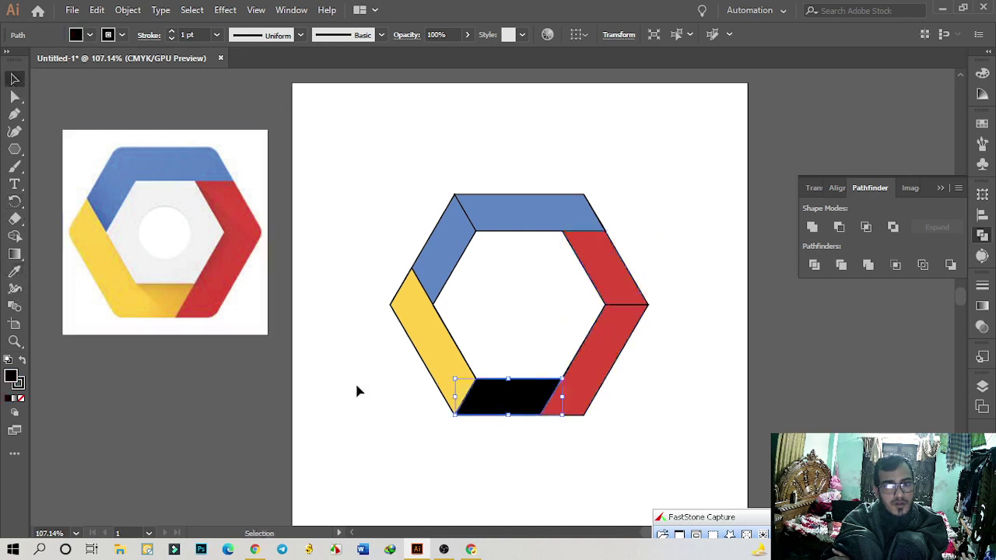
pyautogui.click(14, 271)
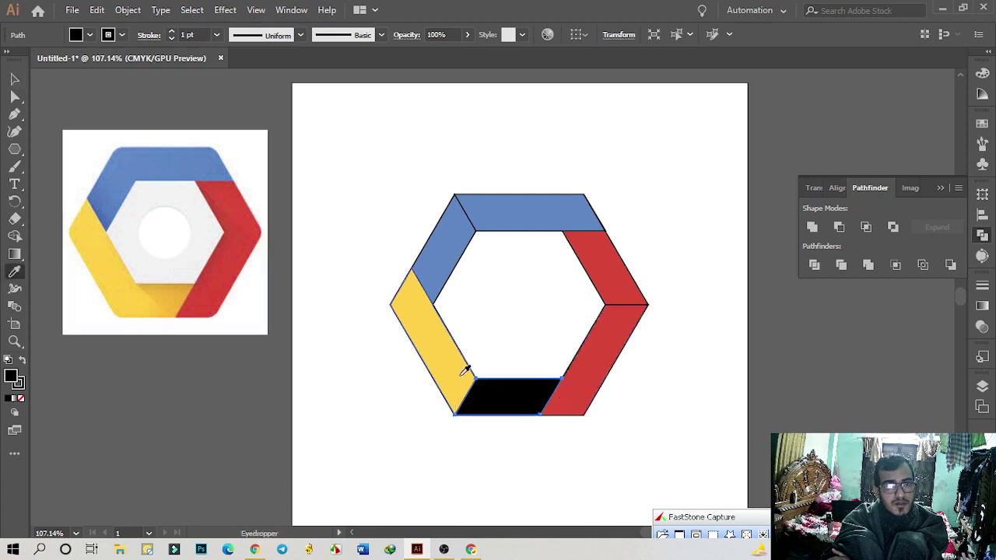
pyautogui.click(458, 362)
# Move the whole hexagon ring up and to the right
pyautogui.press('v')
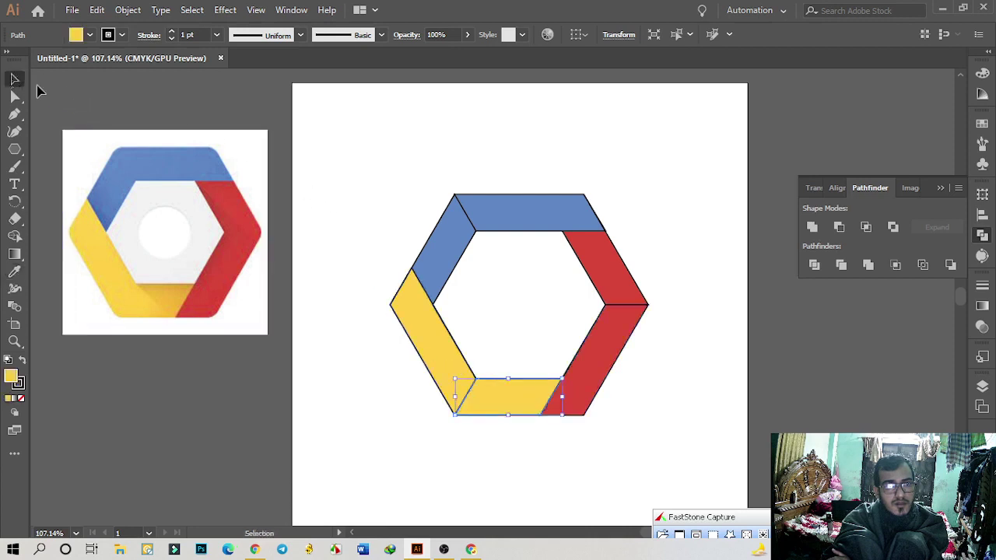
pyautogui.click(722, 350)
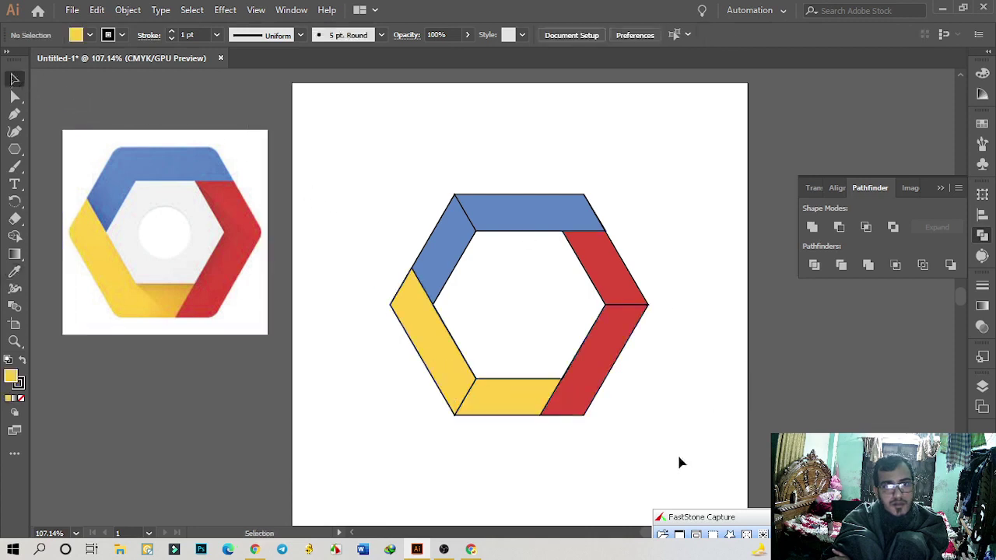
pyautogui.moveTo(350, 205); pyautogui.dragTo(351, 205)
pyautogui.moveTo(500, 224); pyautogui.dragTo(535, 159)
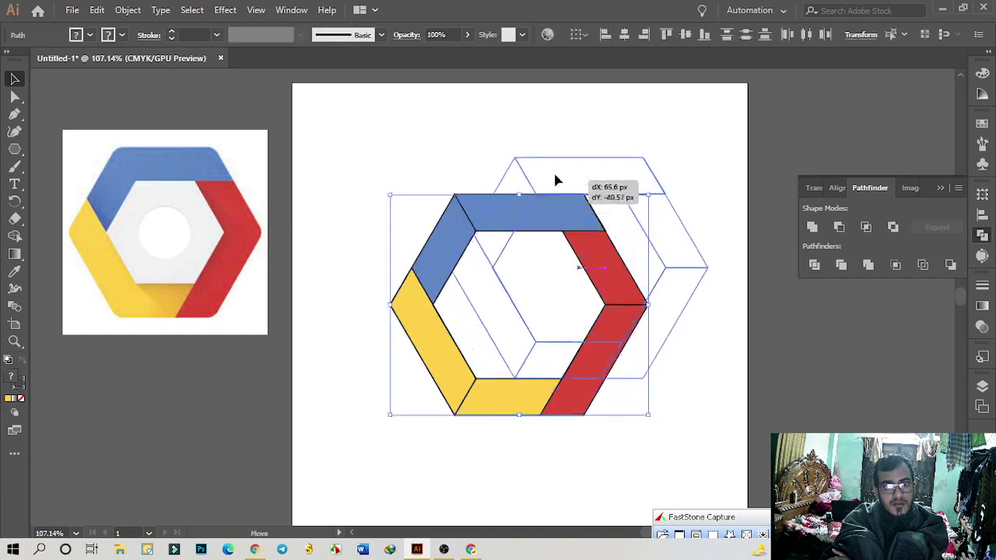
pyautogui.click(670, 389)
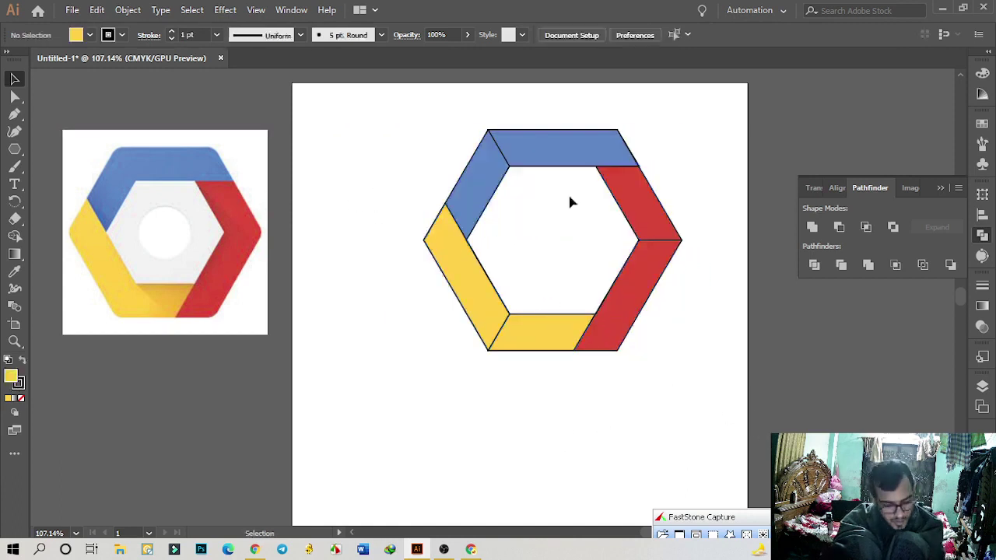
# Set the left blue piece's stroke to None
pyautogui.scroll(1, 571, 213)
pyautogui.scroll(3, 572, 212)
pyautogui.scroll(2, 571, 213)
pyautogui.scroll(-3, 574, 223)
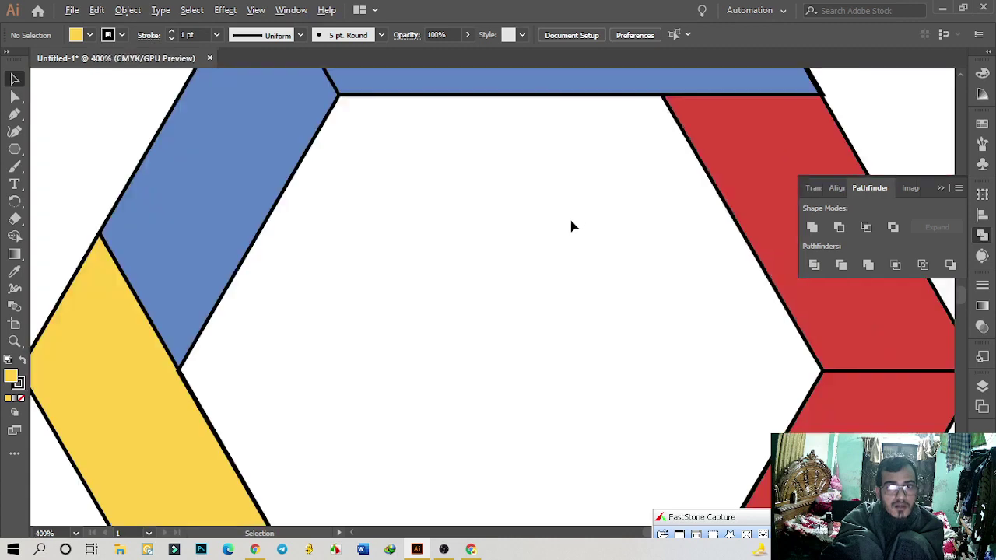
pyautogui.click(553, 101)
pyautogui.scroll(-1, 552, 108)
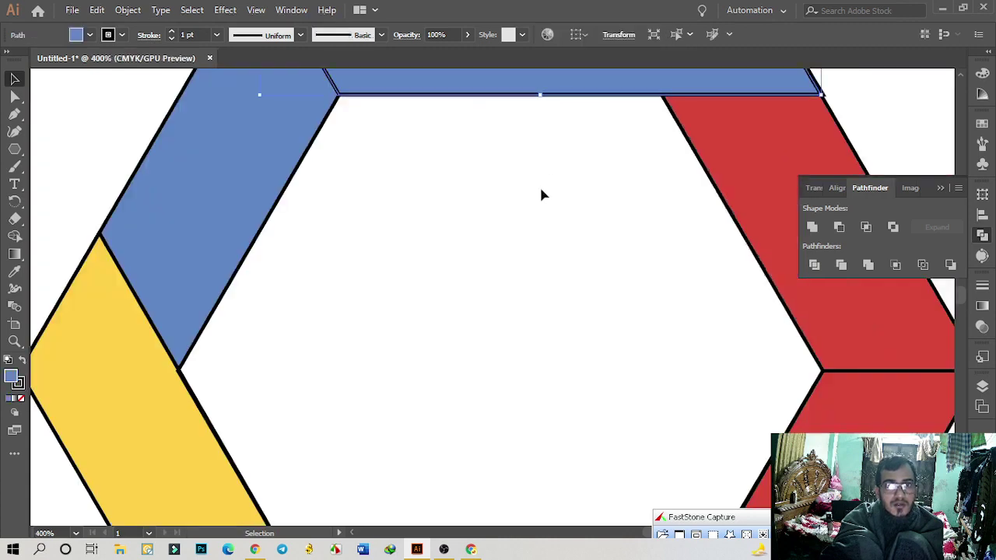
pyautogui.scroll(-3, 539, 196)
pyautogui.scroll(1, 638, 392)
pyautogui.moveTo(674, 402); pyautogui.dragTo(316, 74)
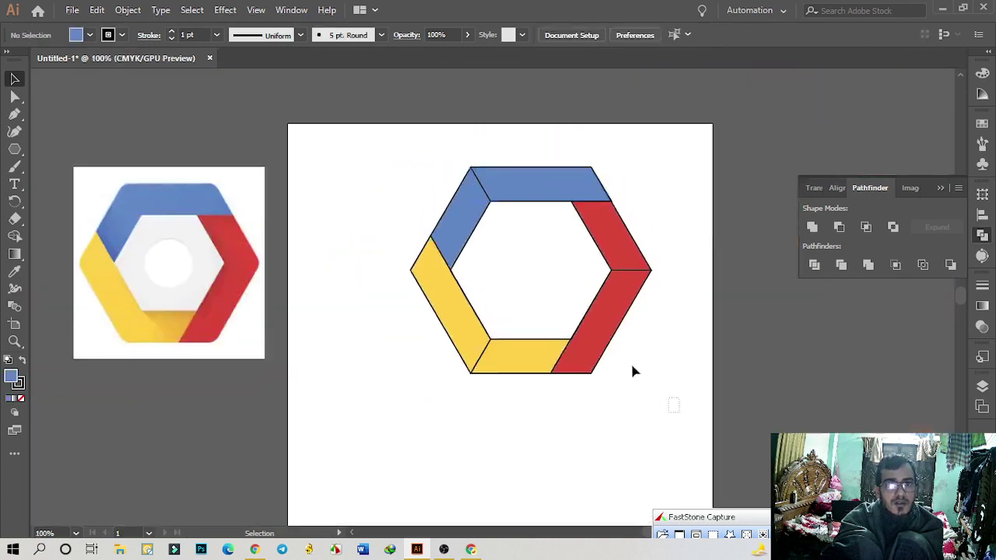
pyautogui.click(346, 187)
pyautogui.click(463, 217)
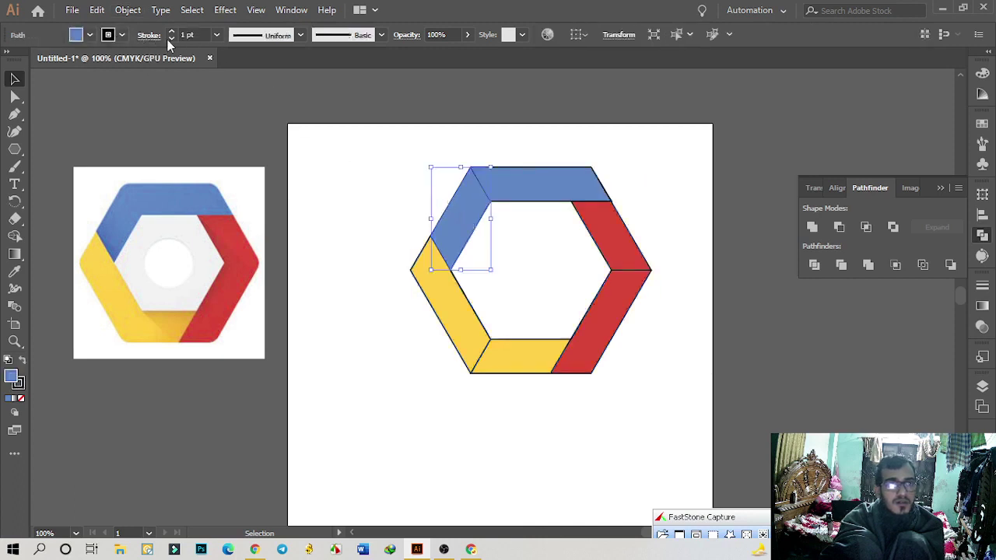
pyautogui.click(121, 36)
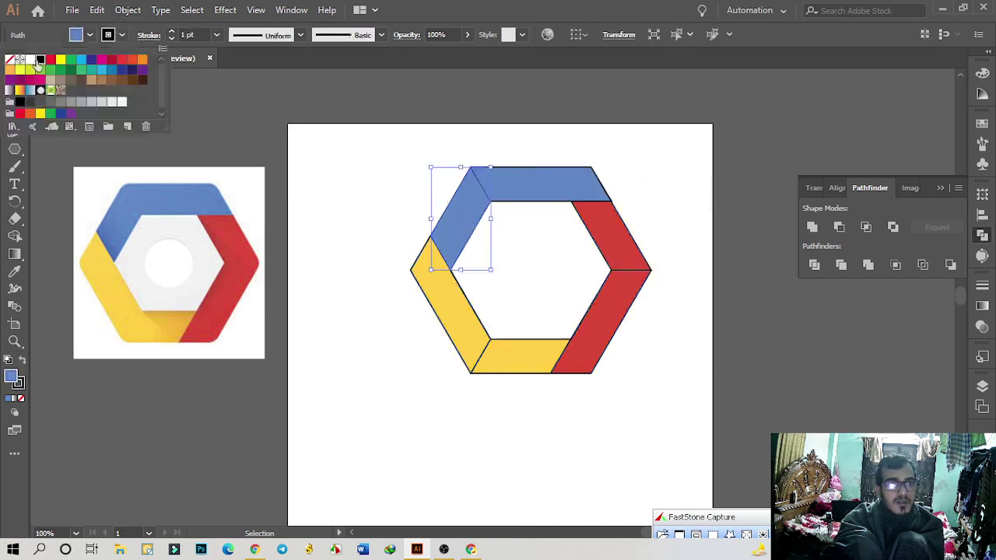
pyautogui.click(9, 59)
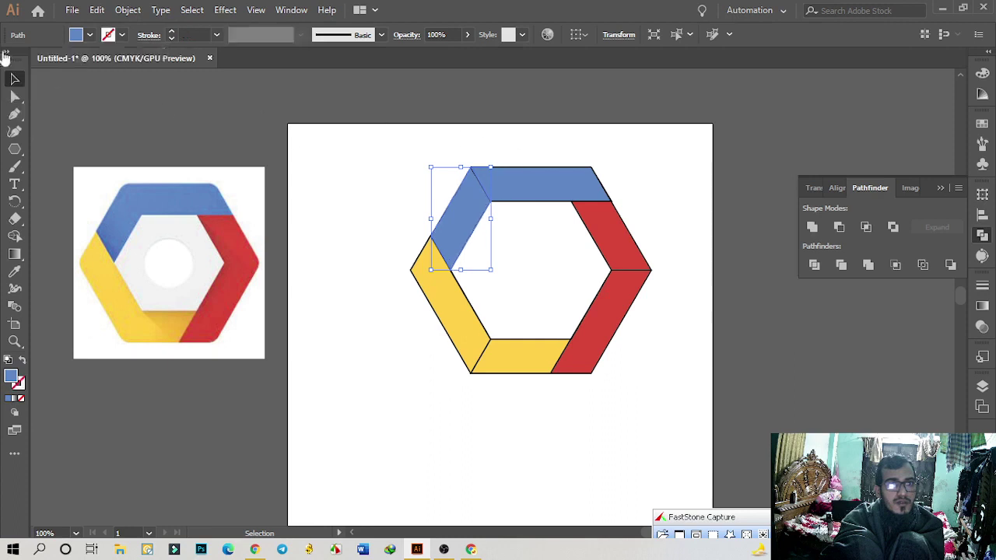
# Set the top blue bar's stroke to None and undo an accidental removal of the red fill
pyautogui.click(537, 184)
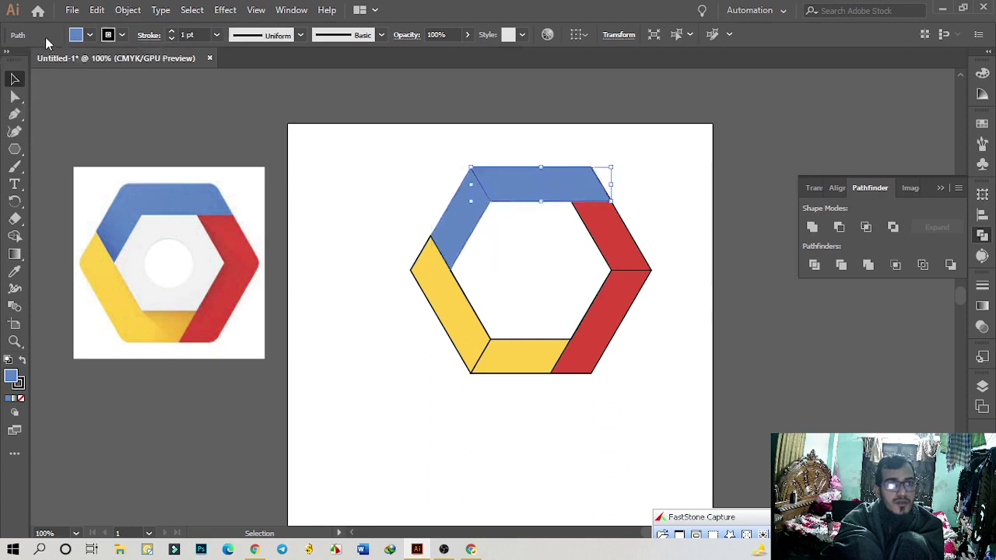
pyautogui.click(121, 35)
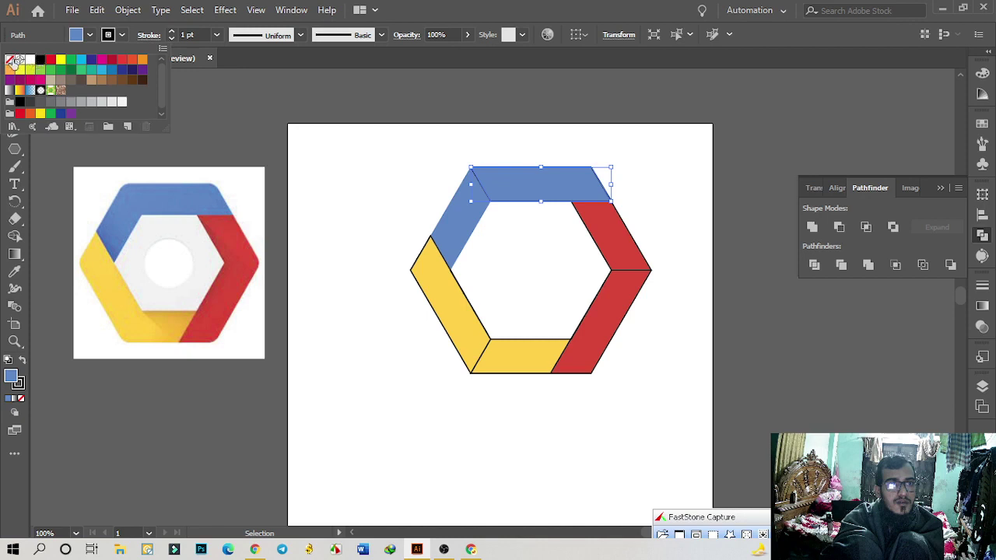
pyautogui.click(10, 59)
pyautogui.click(608, 223)
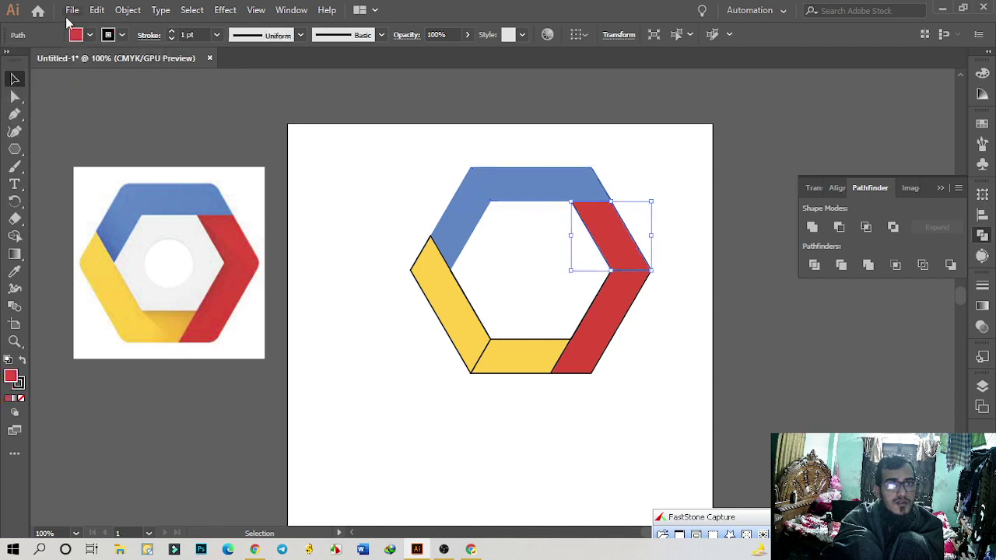
pyautogui.click(117, 37)
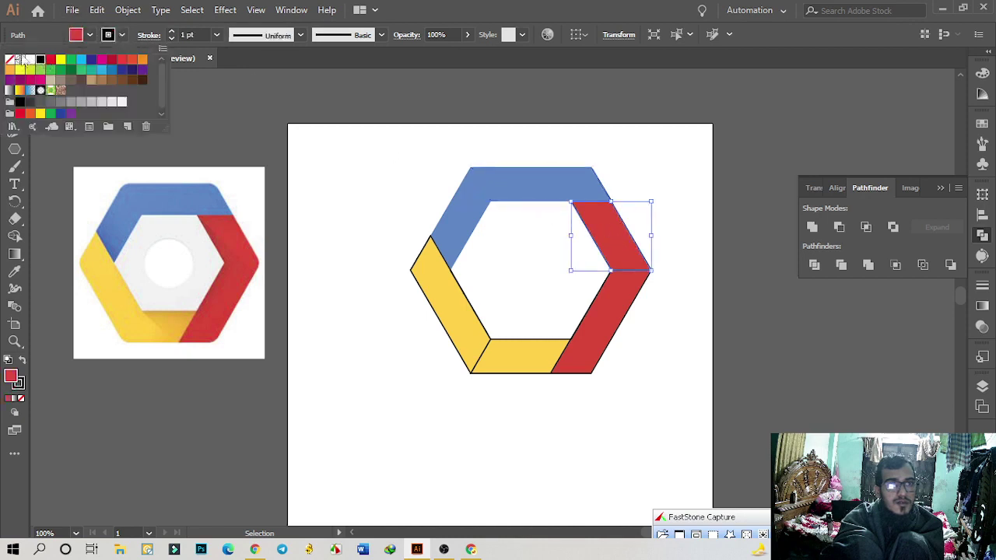
pyautogui.click(618, 291)
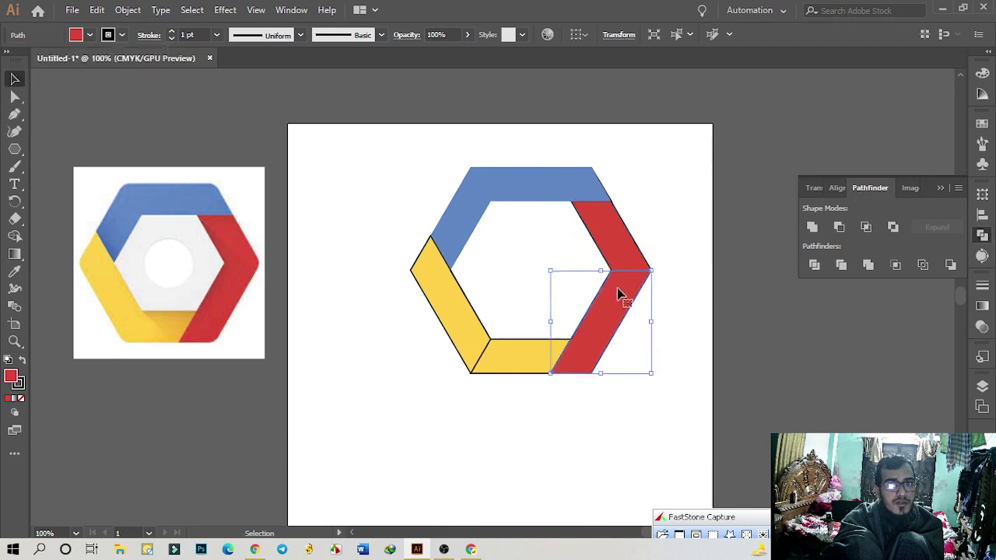
pyautogui.click(692, 302)
pyautogui.click(617, 238)
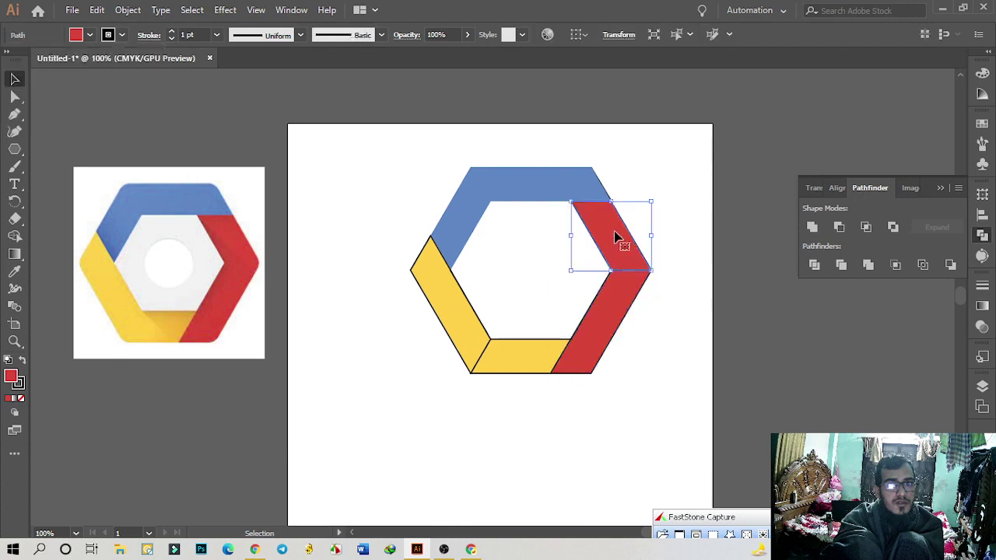
pyautogui.click(90, 36)
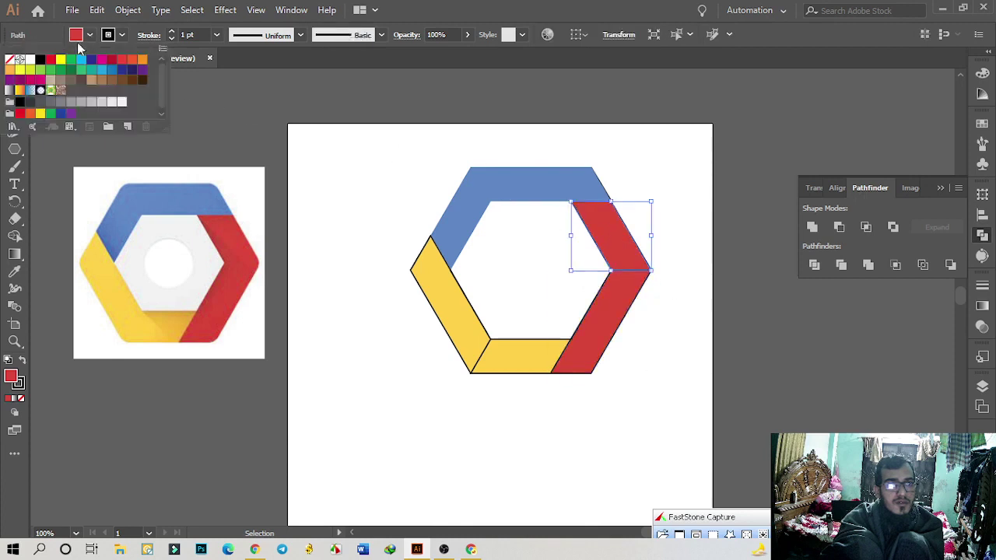
pyautogui.click(14, 60)
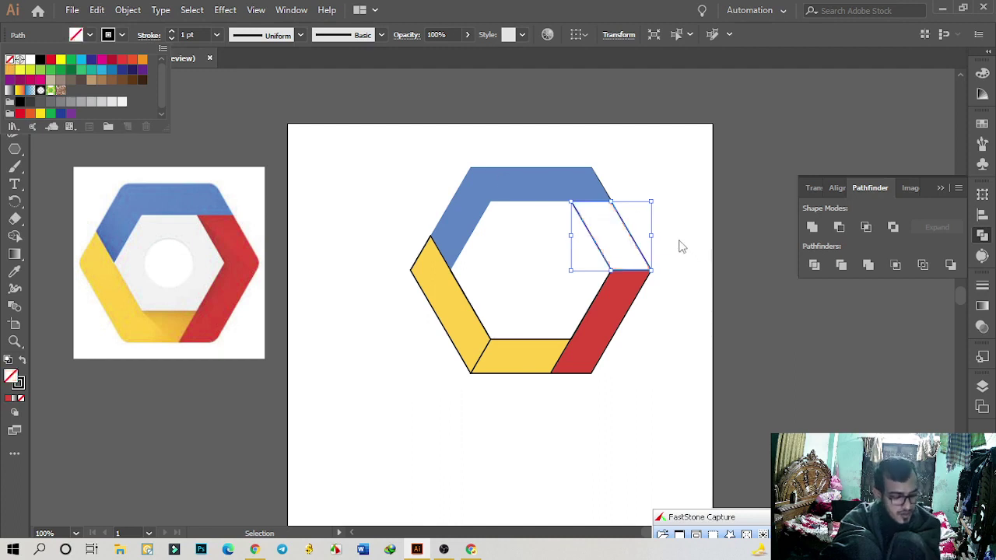
pyautogui.press('Escape')
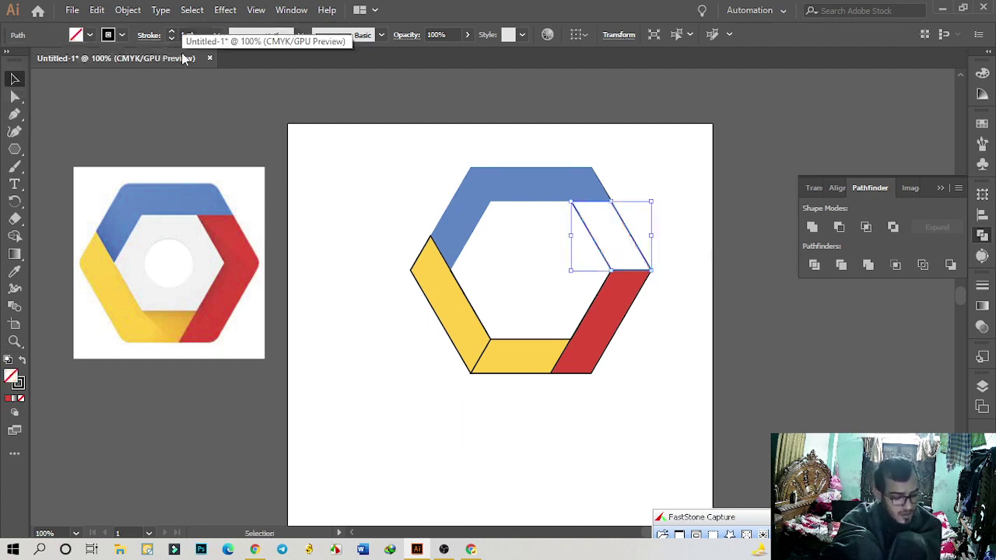
pyautogui.hotkey('ctrl', 'z')
# Set the strokes of the upper and lower red pieces to None
pyautogui.click(121, 35)
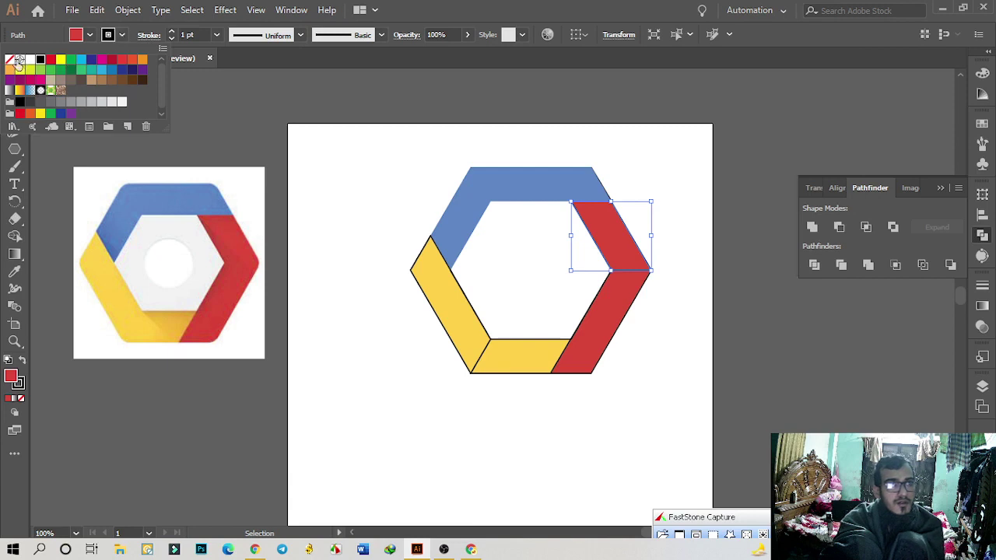
pyautogui.click(11, 62)
pyautogui.press('Escape')
pyautogui.click(622, 311)
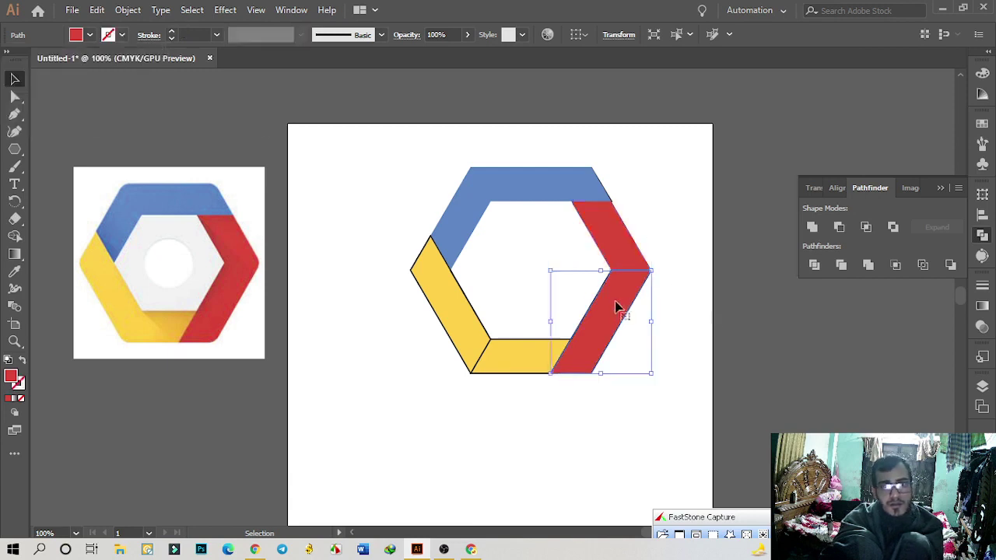
pyautogui.click(122, 35)
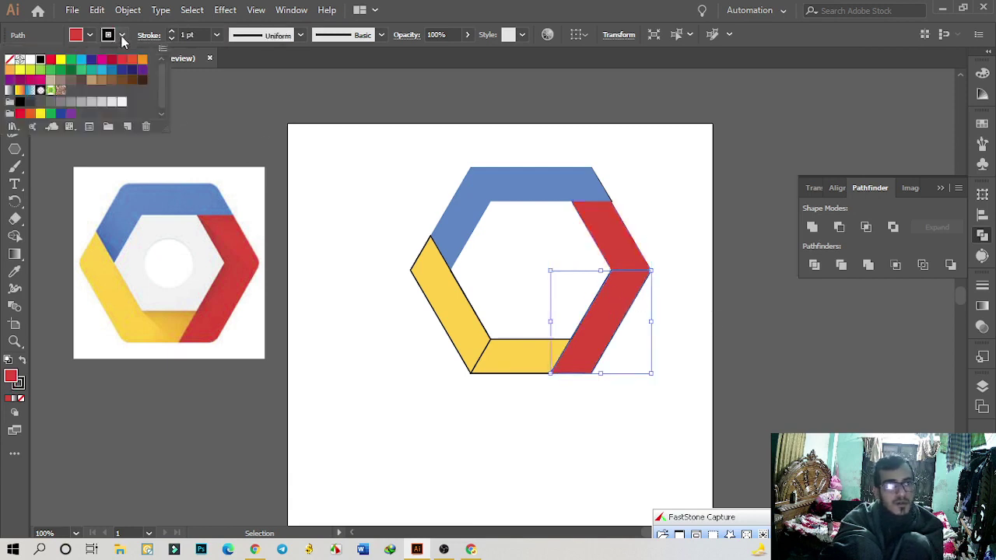
pyautogui.click(10, 63)
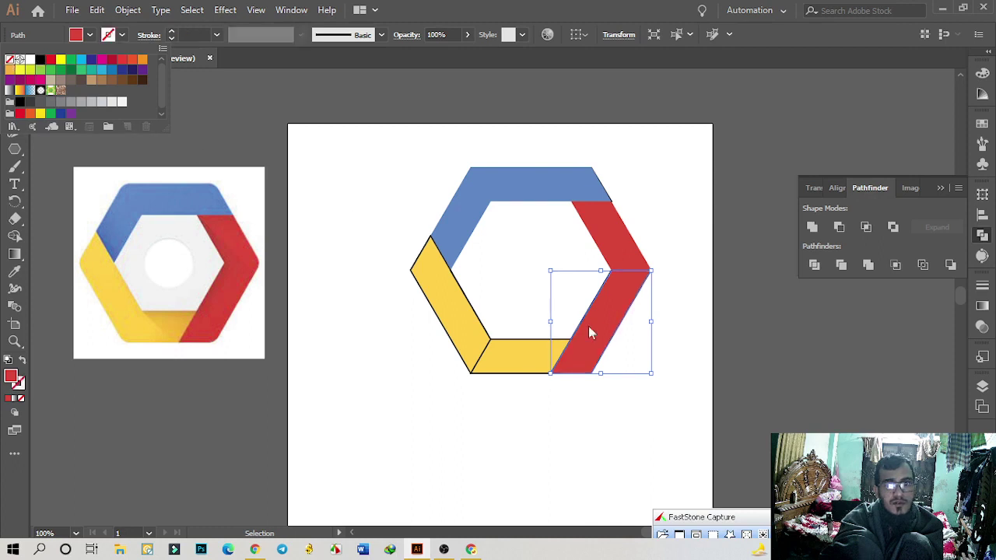
pyautogui.press('Escape')
# Set the left yellow piece's stroke to None and deselect everything
pyautogui.click(497, 349)
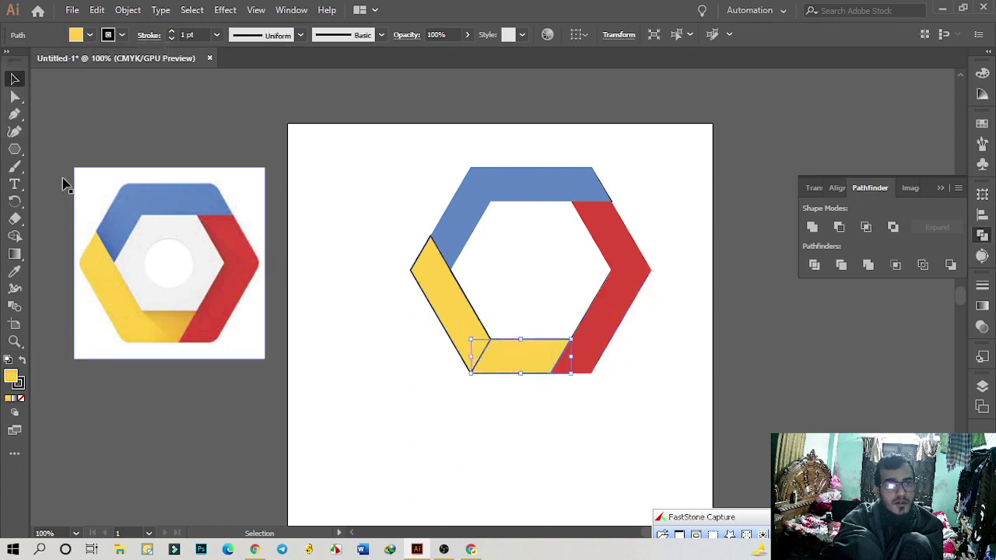
pyautogui.click(109, 36)
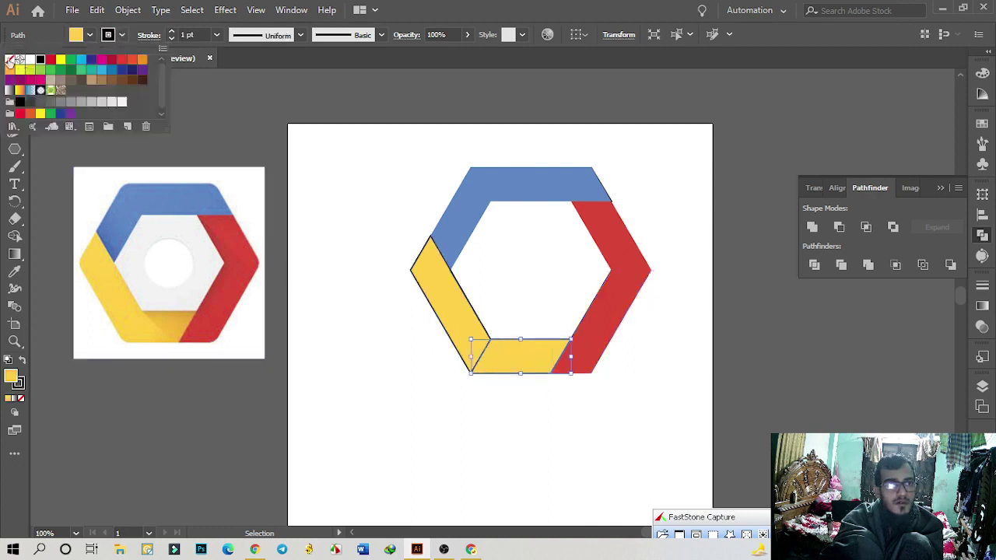
pyautogui.press('Escape')
pyautogui.click(457, 327)
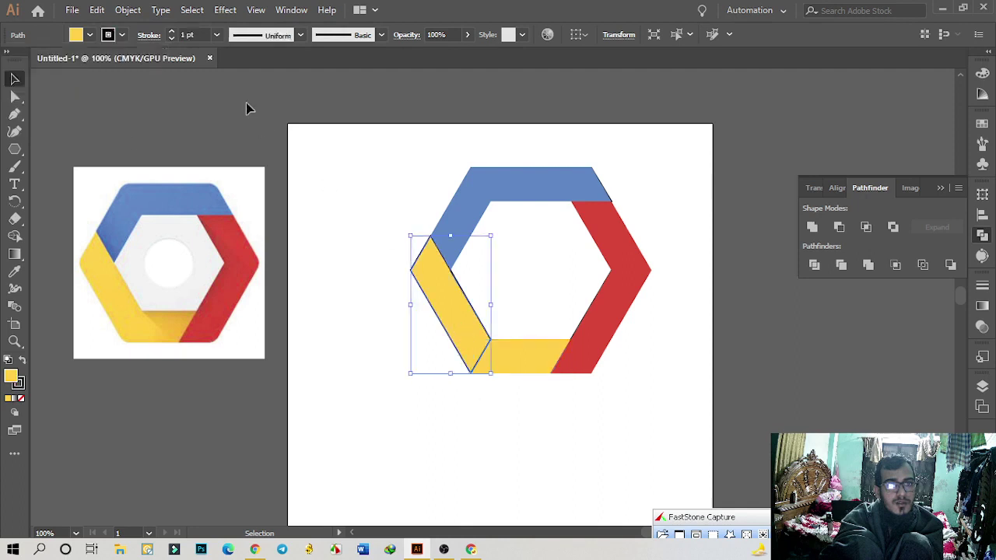
pyautogui.click(120, 36)
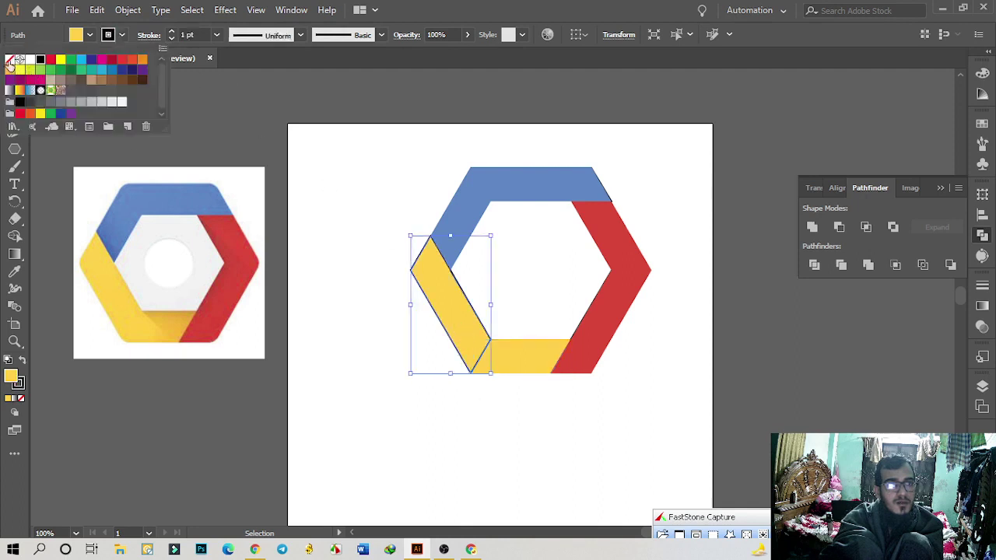
pyautogui.click(10, 61)
pyautogui.press('Escape')
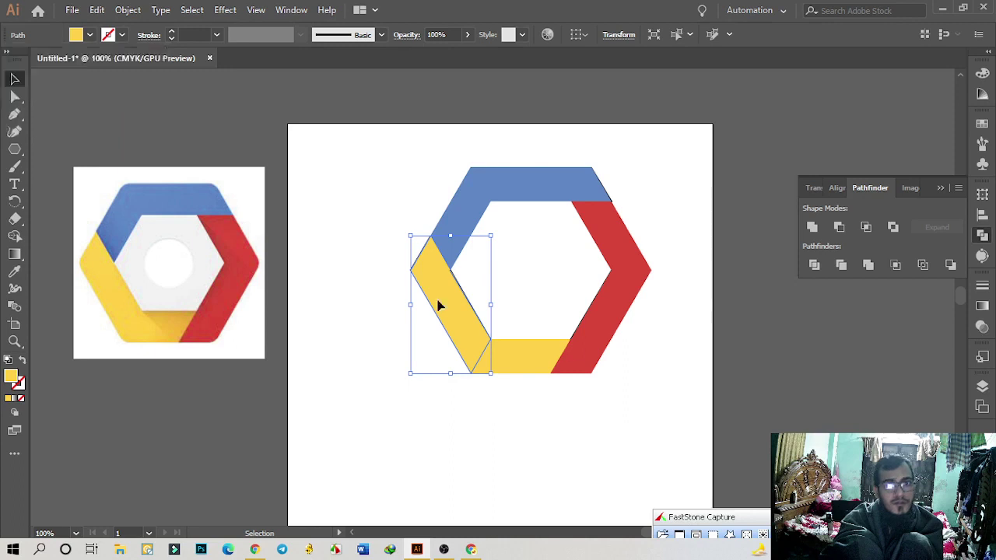
pyautogui.click(760, 416)
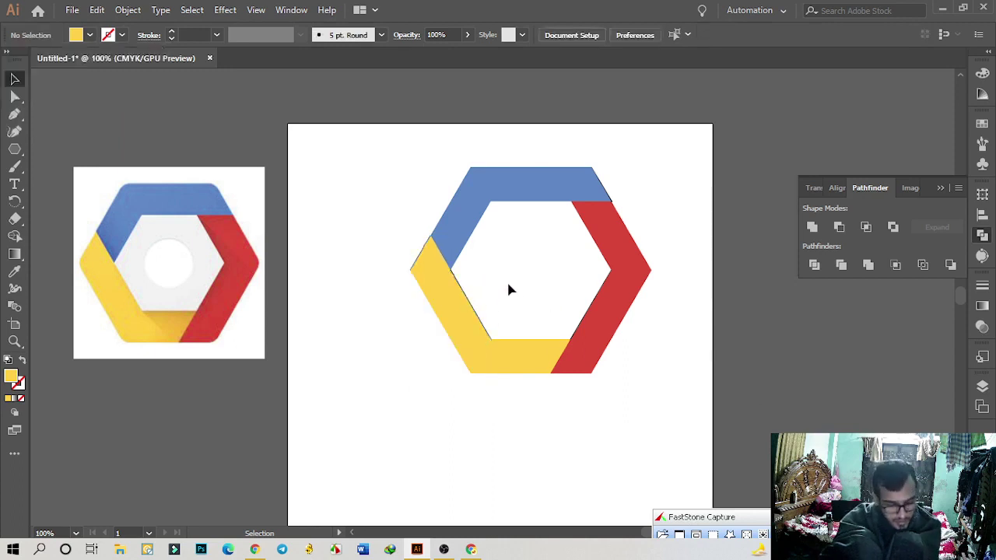
# Inspect the thin black edge beside the yellow piece
pyautogui.scroll(5, 493, 291)
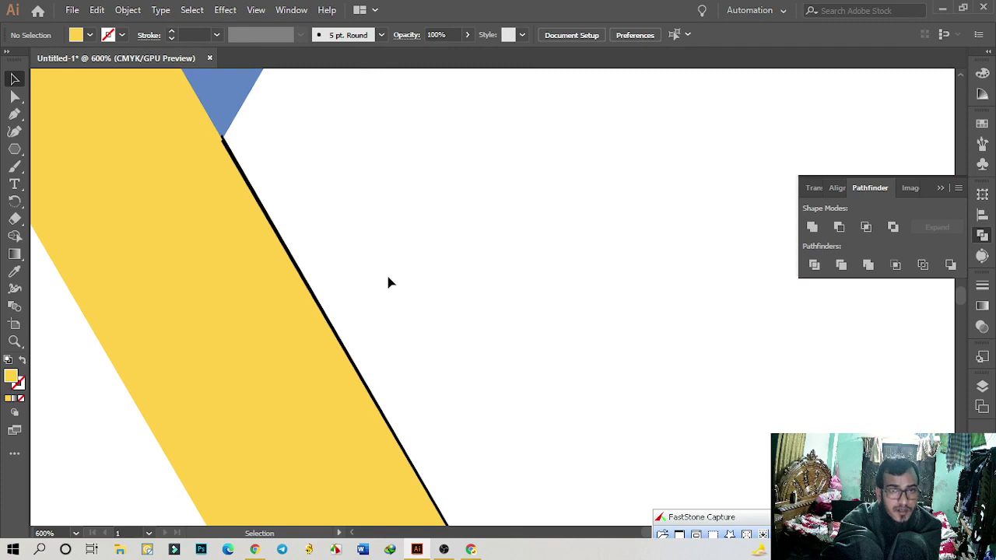
pyautogui.click(238, 169)
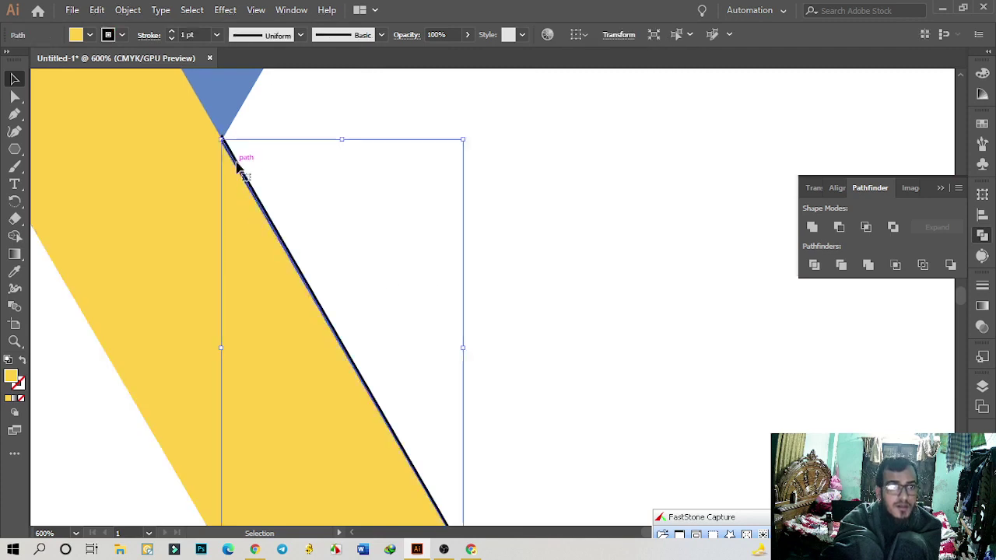
pyautogui.click(329, 180)
pyautogui.click(242, 170)
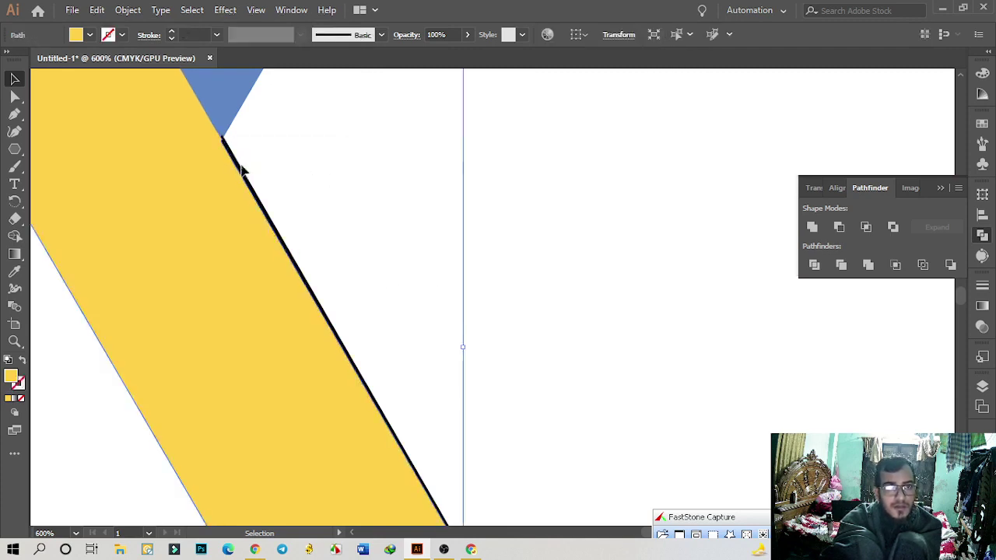
pyautogui.scroll(4, 307, 189)
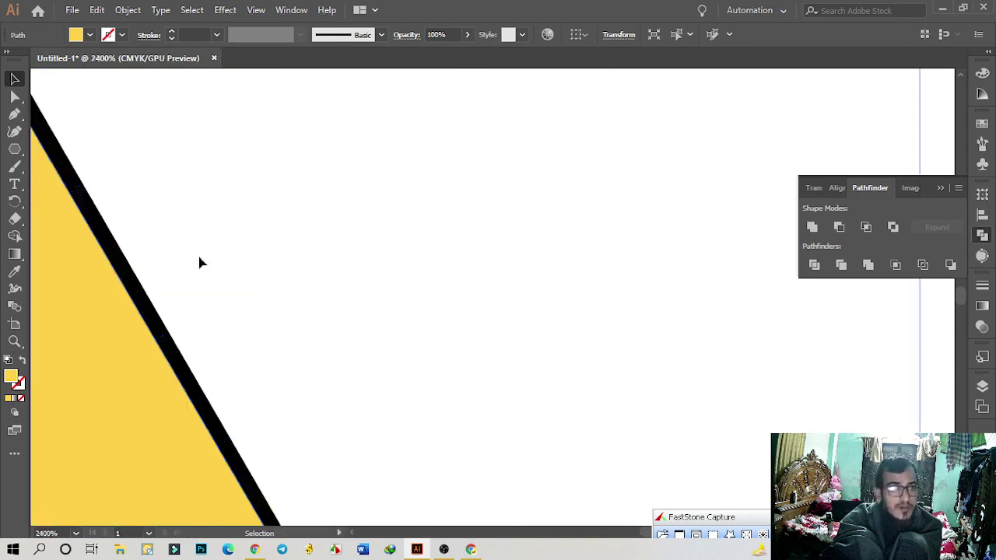
pyautogui.click(218, 259)
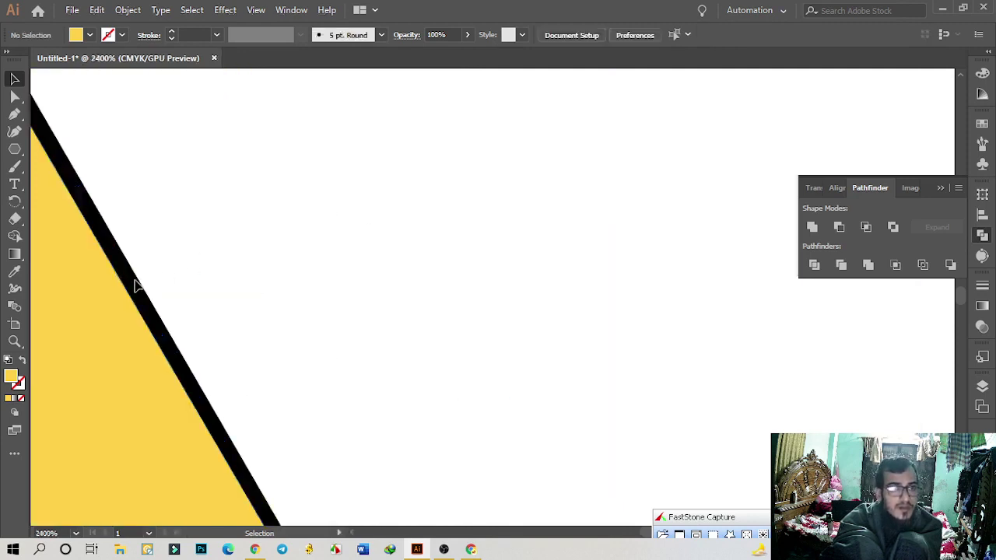
pyautogui.scroll(-2, 304, 309)
pyautogui.scroll(-3, 313, 308)
pyautogui.scroll(-4, 317, 311)
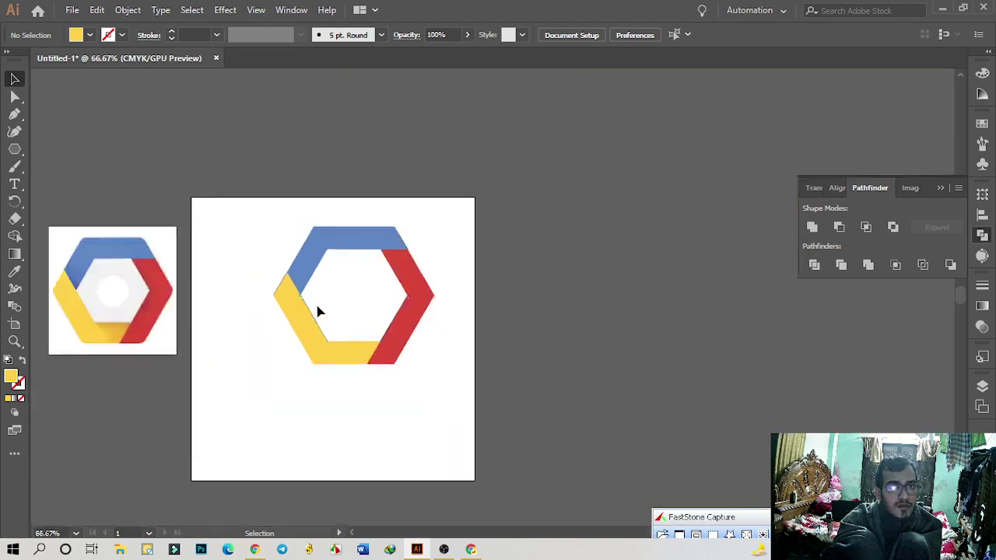
pyautogui.scroll(1, 294, 305)
# Shift-select all five coloured pieces and drag them off the artboard to the right
pyautogui.click(302, 310)
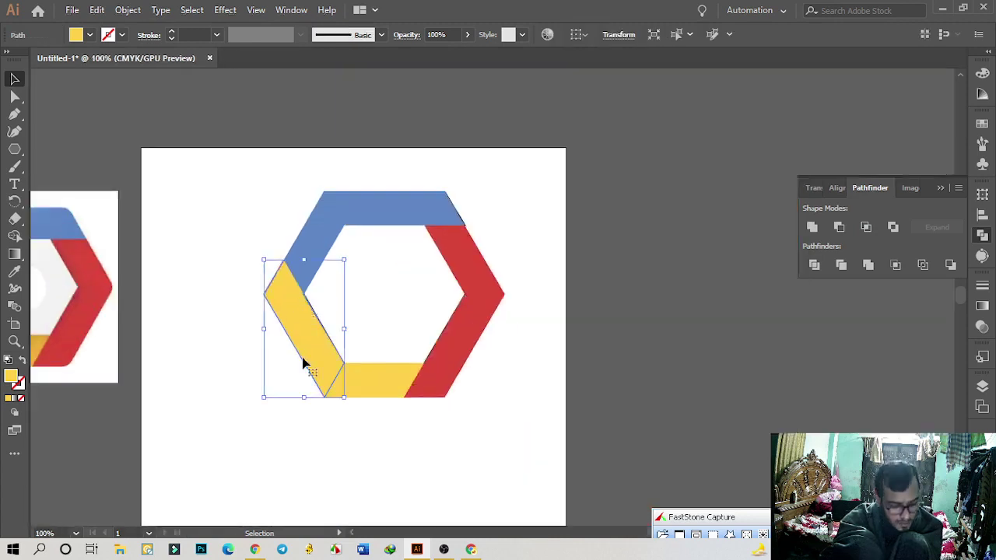
pyautogui.keyDown('shift'); pyautogui.click(384, 391); pyautogui.keyUp('shift')
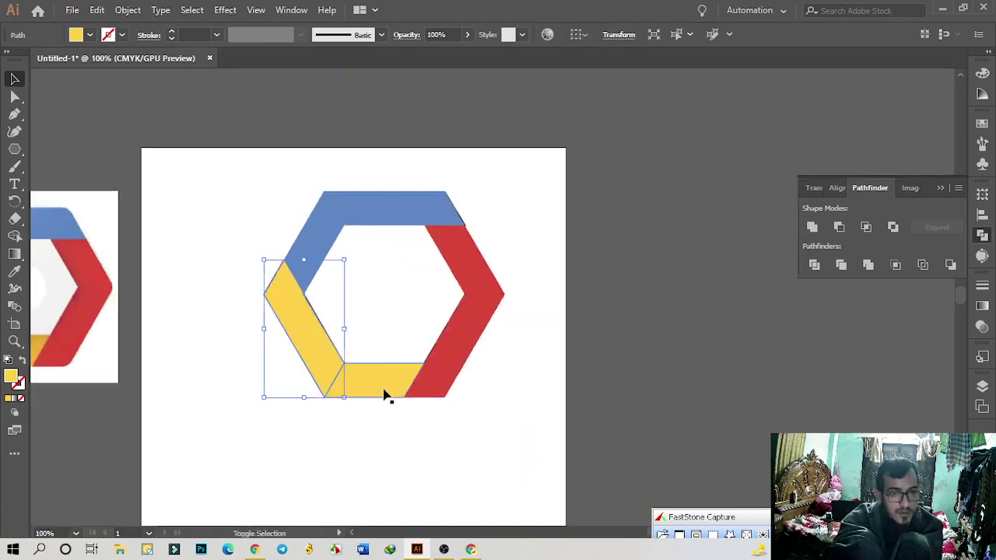
pyautogui.keyDown('shift'); pyautogui.click(453, 362); pyautogui.keyUp('shift')
pyautogui.keyDown('shift'); pyautogui.click(459, 253); pyautogui.keyUp('shift')
pyautogui.keyDown('shift'); pyautogui.click(428, 218); pyautogui.keyUp('shift')
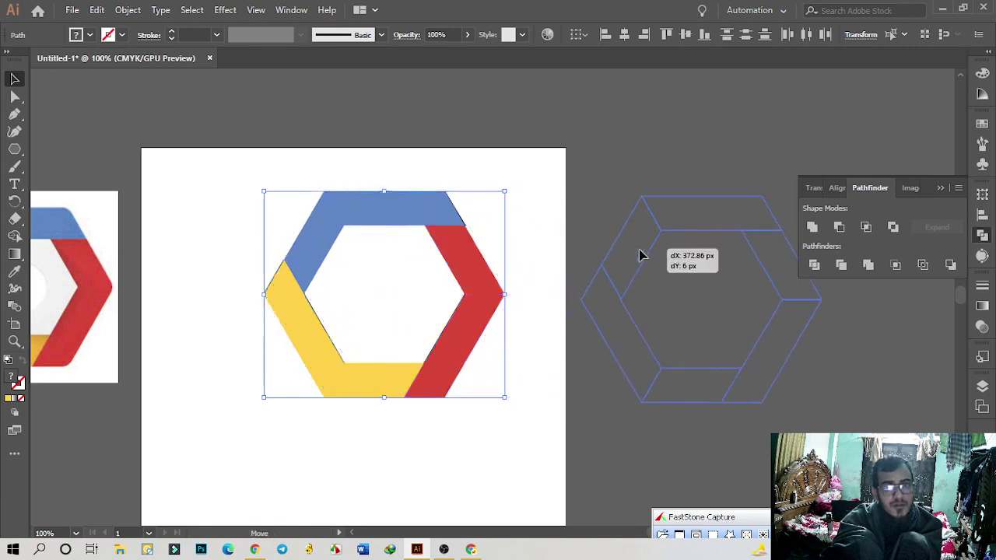
pyautogui.moveTo(323, 249); pyautogui.dragTo(644, 255)
pyautogui.click(579, 157)
# Delete the leftover black line segments and drag the ring back onto the artboard
pyautogui.scroll(2, 179, 77)
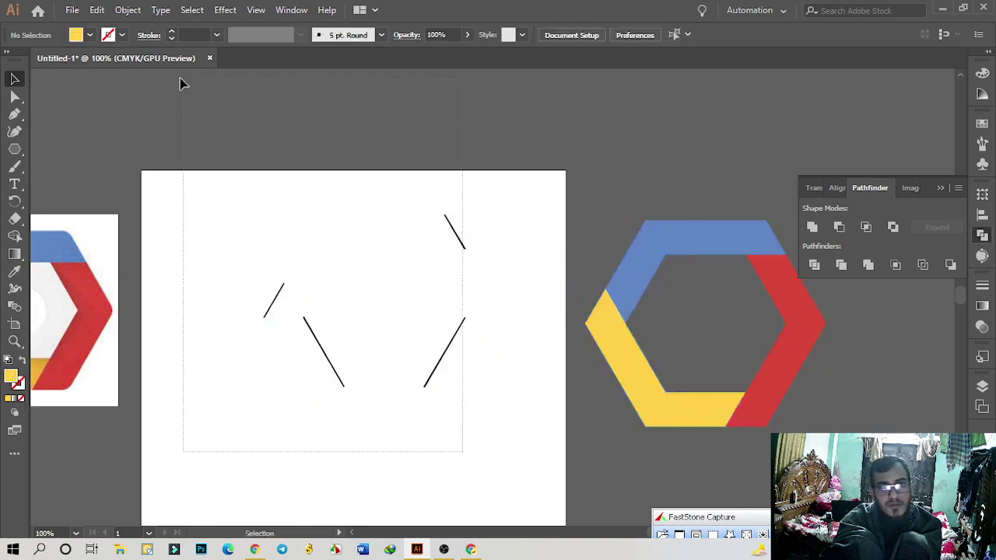
pyautogui.hotkey('ctrl', 'a')
pyautogui.press('Delete')
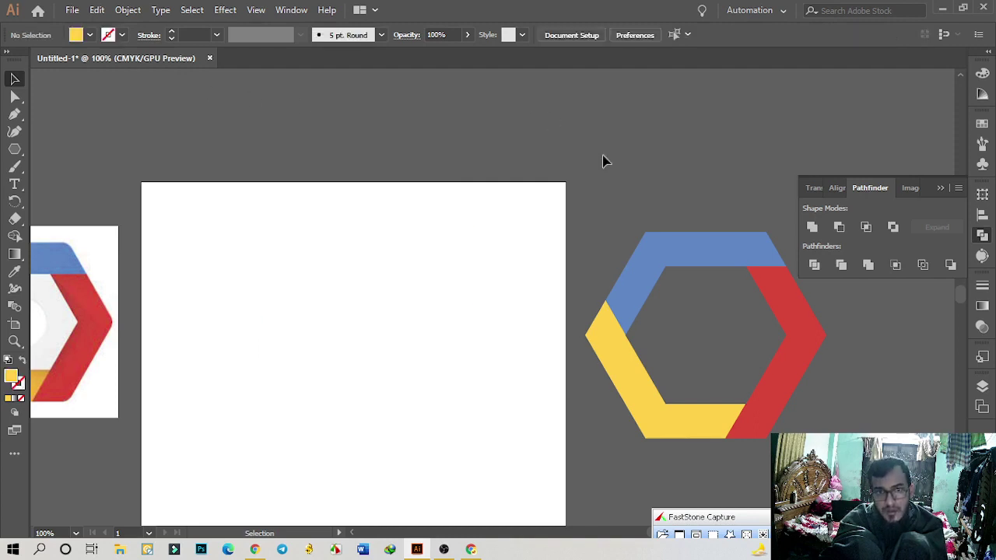
pyautogui.click(782, 411)
pyautogui.moveTo(782, 411); pyautogui.dragTo(525, 428)
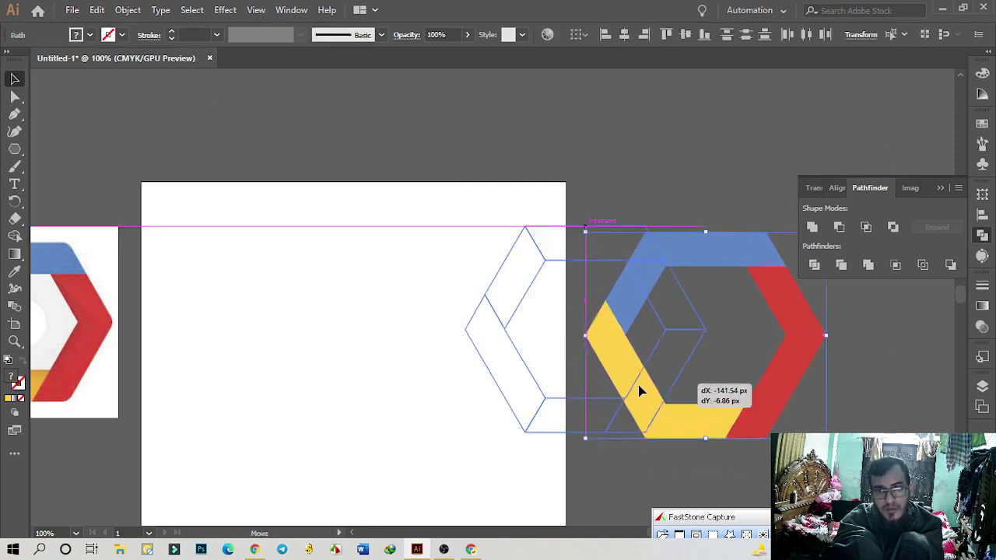
pyautogui.click(706, 447)
pyautogui.scroll(-3, 696, 432)
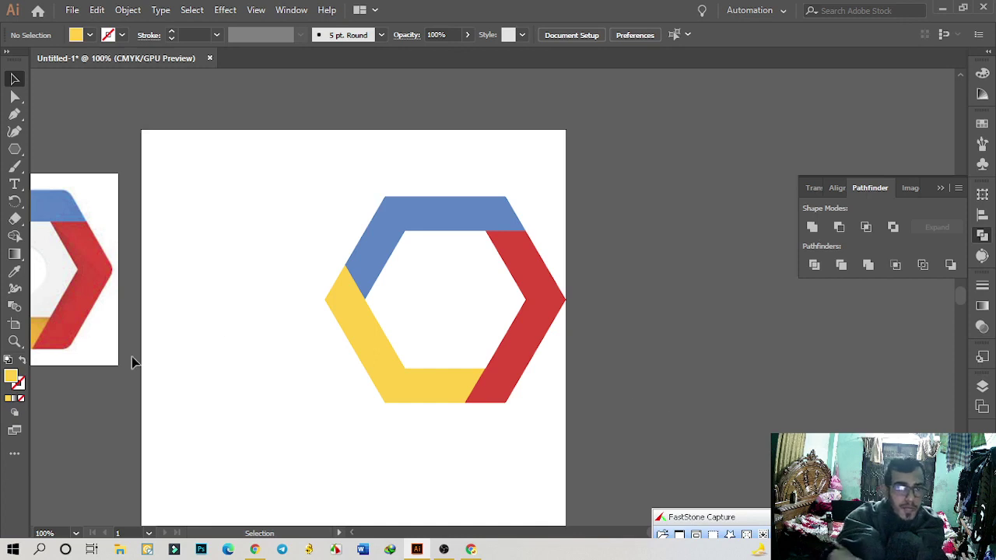
# Move the reference image right and down beside the logo, then bring OBS Studio forward
pyautogui.click(102, 277)
pyautogui.moveTo(89, 272); pyautogui.dragTo(230, 266)
pyautogui.click(340, 449)
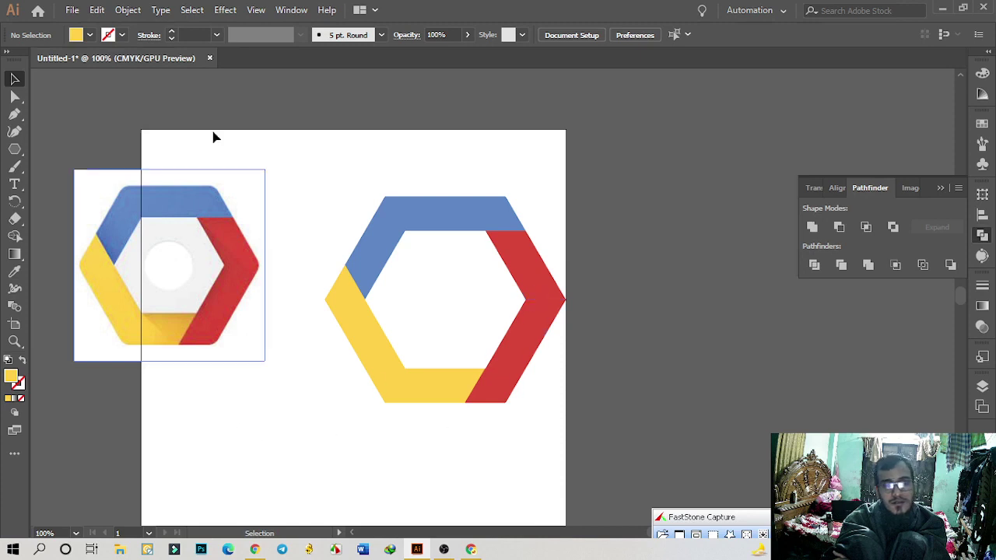
pyautogui.moveTo(236, 283)
pyautogui.mouseDown()
pyautogui.moveTo(255, 294)
pyautogui.moveTo(264, 328)
pyautogui.mouseUp()
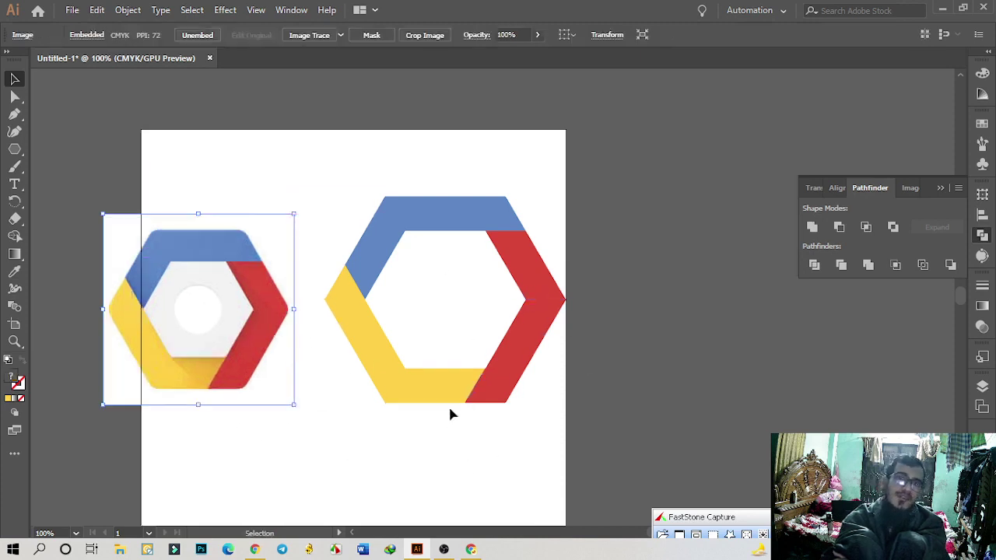
pyautogui.click(443, 549)
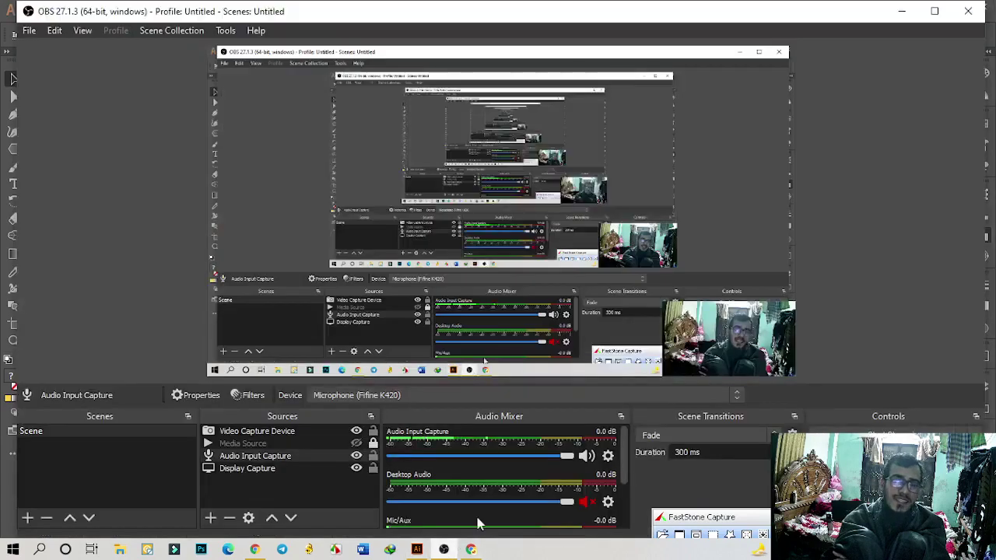